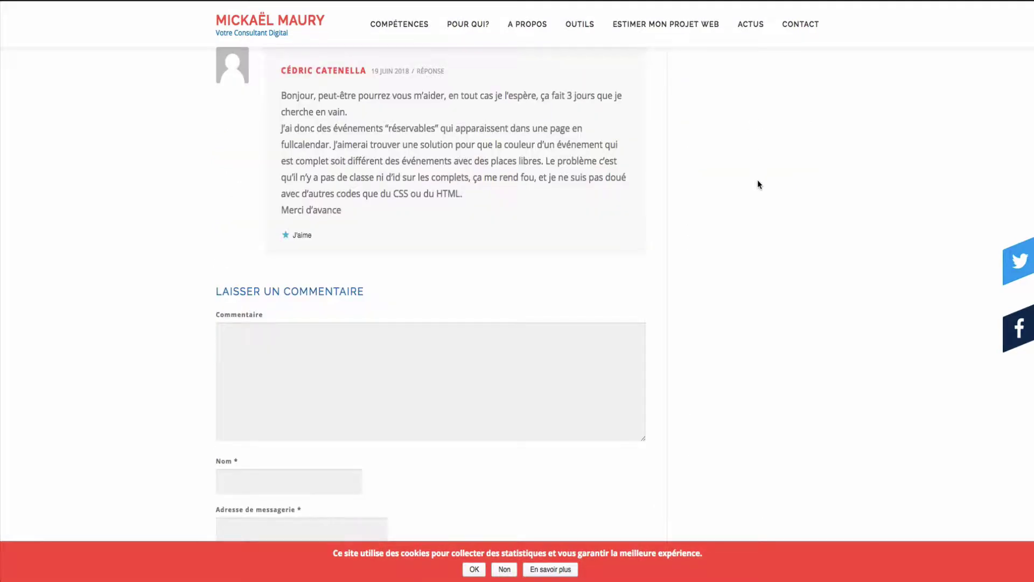
# - Look through the Event Manager article, from its quick presentation to the event and booking management screenshots
pyautogui.scroll(10, 759, 184)
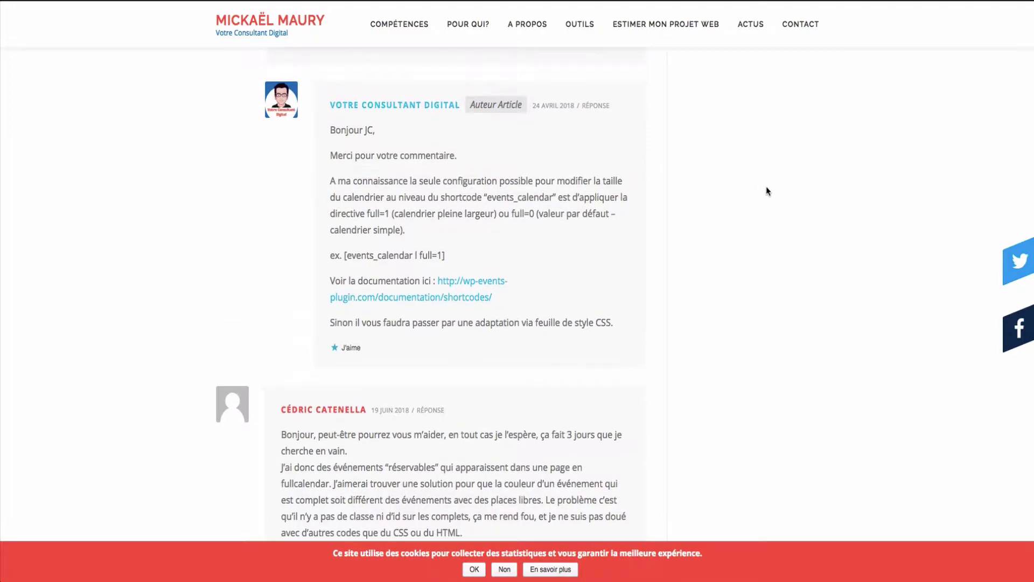
pyautogui.scroll(20, 767, 193)
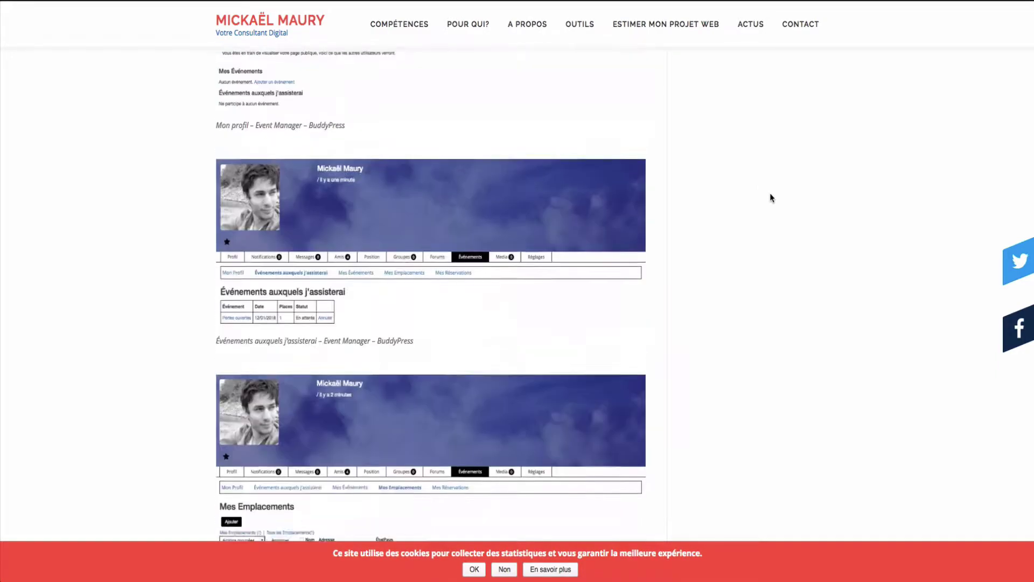
pyautogui.scroll(20, 1022, 161)
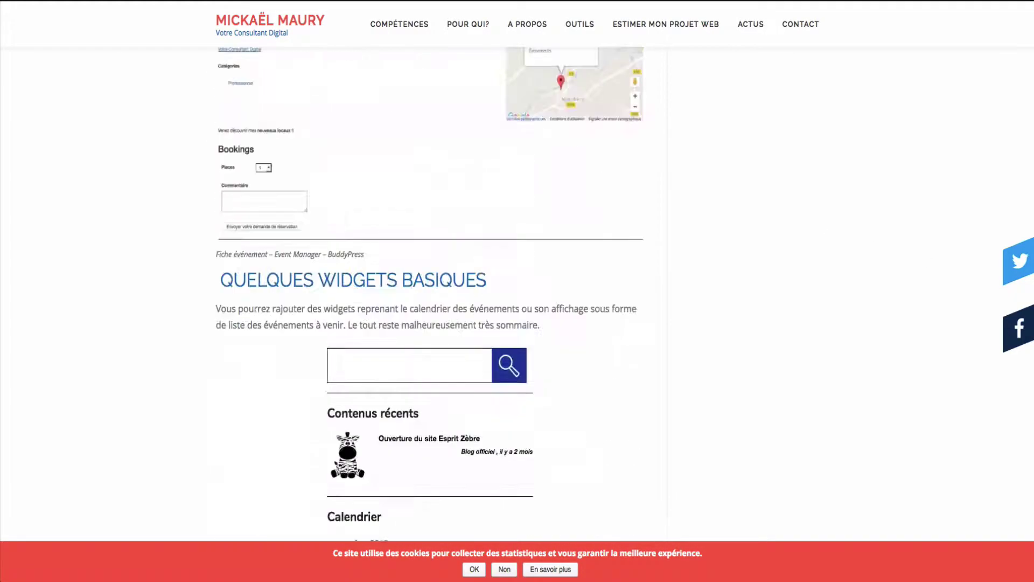
pyautogui.scroll(20, 1032, 58)
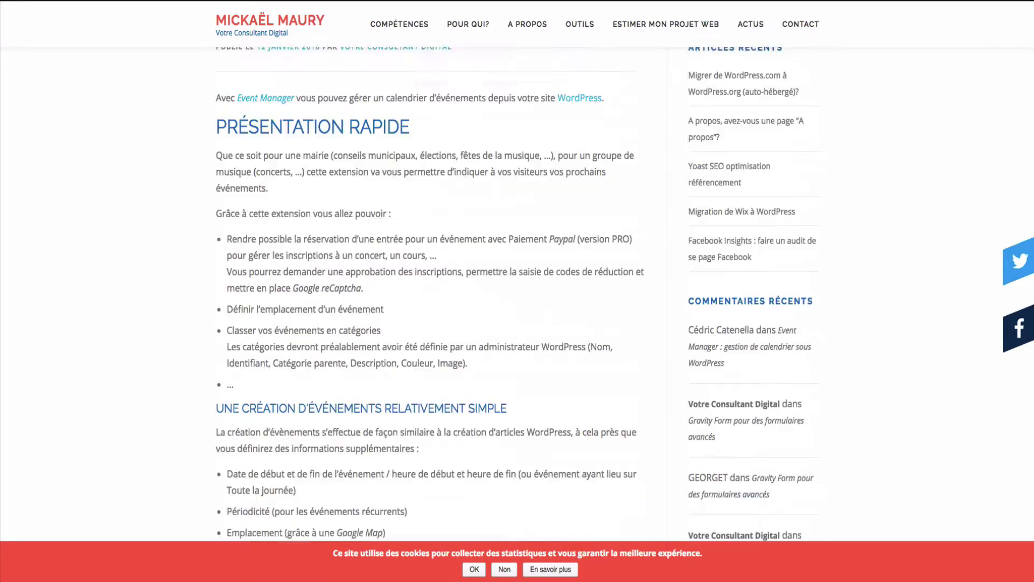
pyautogui.scroll(-11, 517, 294)
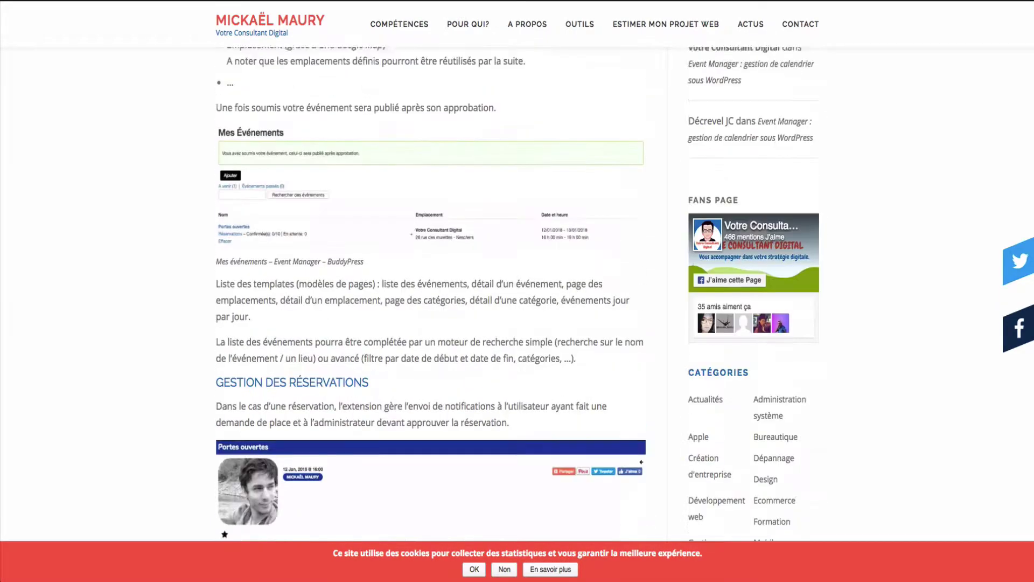
pyautogui.scroll(7, 517, 294)
pyautogui.scroll(-3, 783, 92)
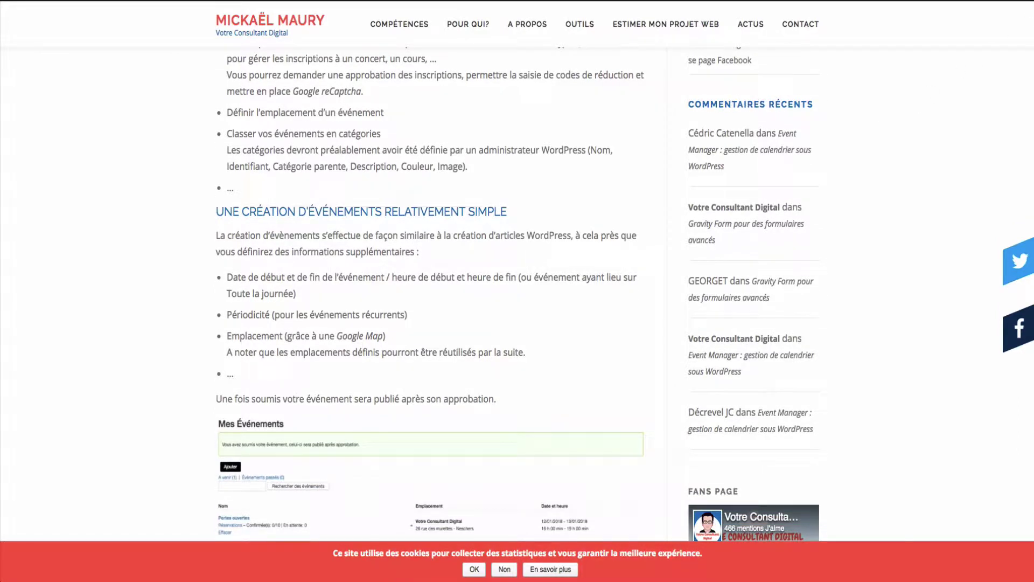
pyautogui.scroll(-1, 517, 294)
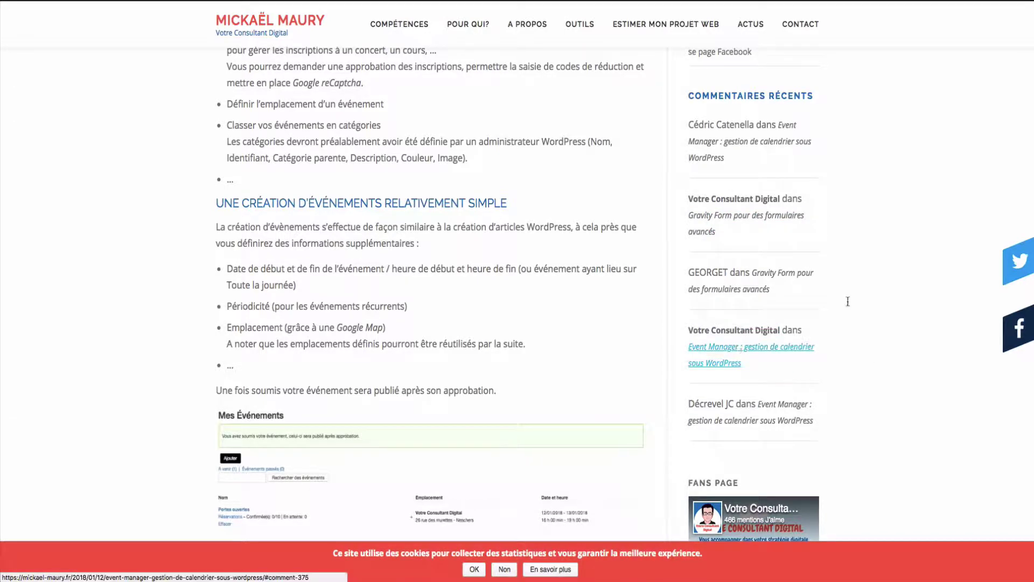
pyautogui.scroll(-7, 848, 302)
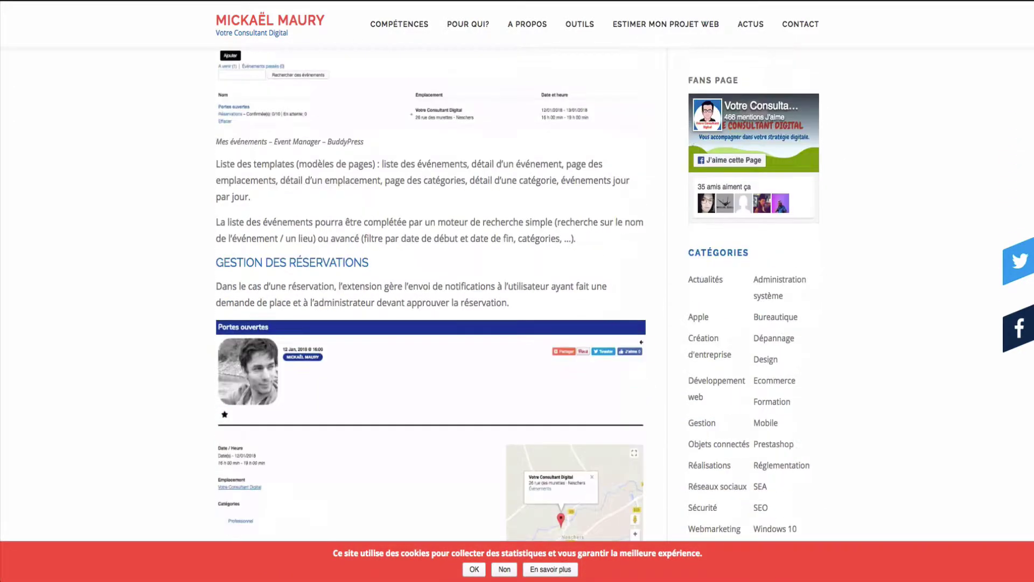
pyautogui.scroll(-15, 1029, 171)
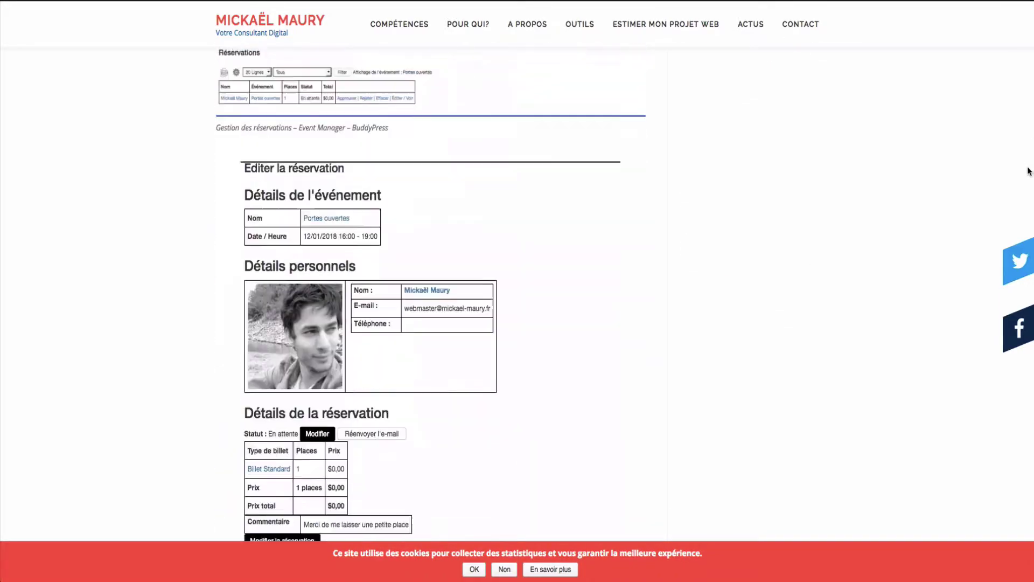
pyautogui.scroll(-20, 1029, 171)
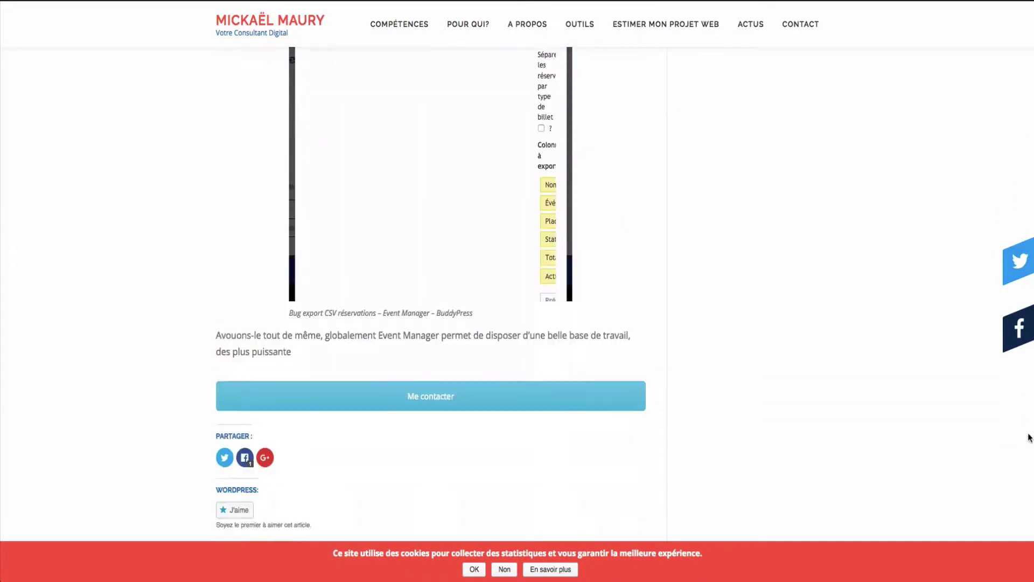
pyautogui.scroll(-15, 1029, 438)
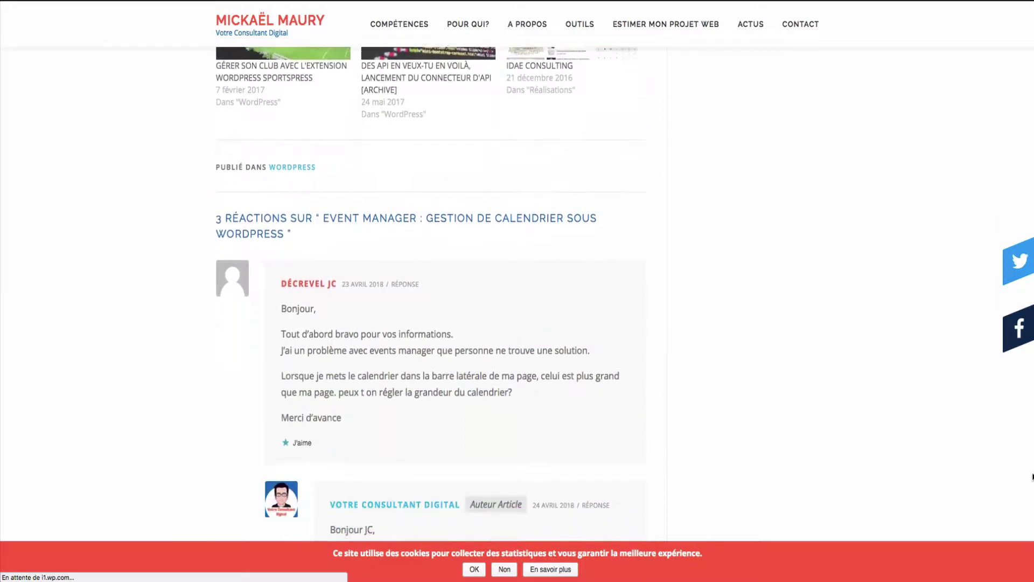
# - Read the visitor comments and the author's reply below the Event Manager article
pyautogui.scroll(-5, 1033, 476)
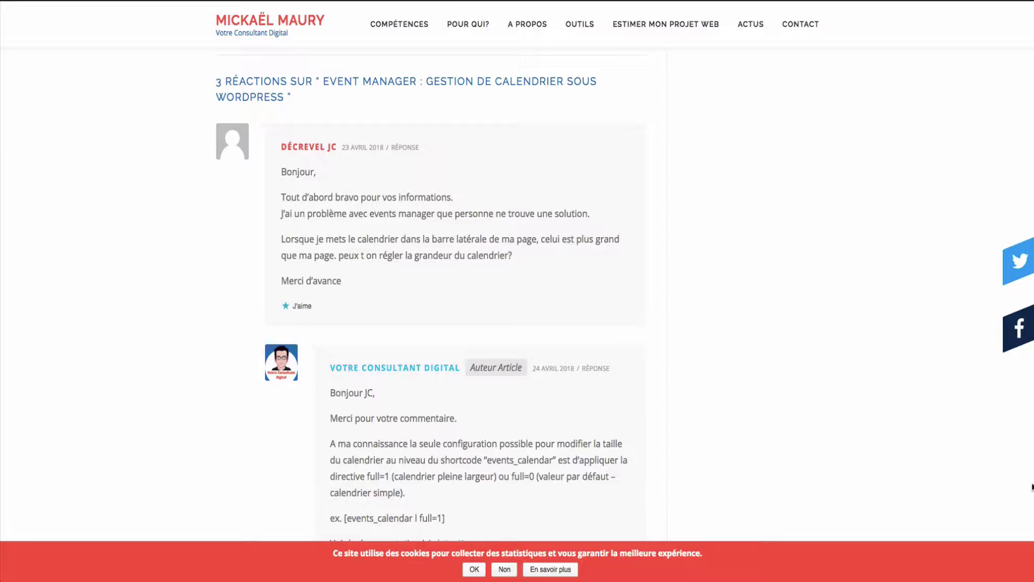
pyautogui.scroll(-2, 1014, 483)
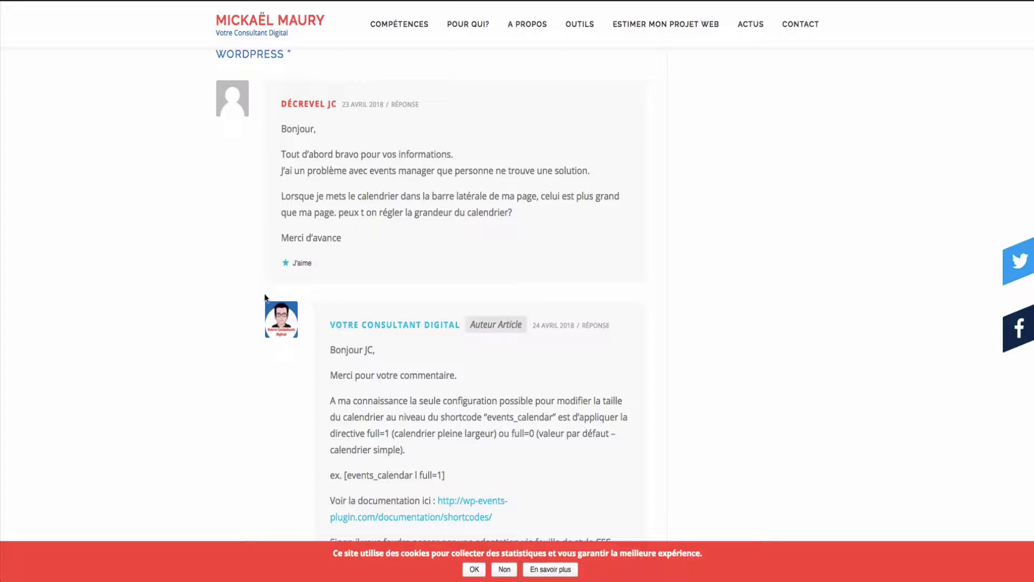
pyautogui.scroll(-5, 1033, 505)
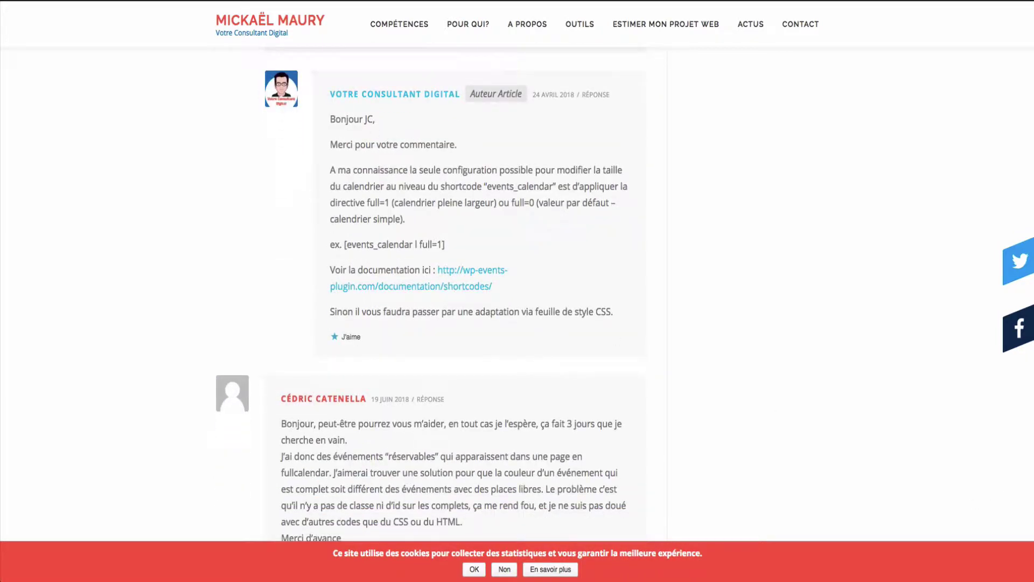
pyautogui.scroll(-8, 1024, 523)
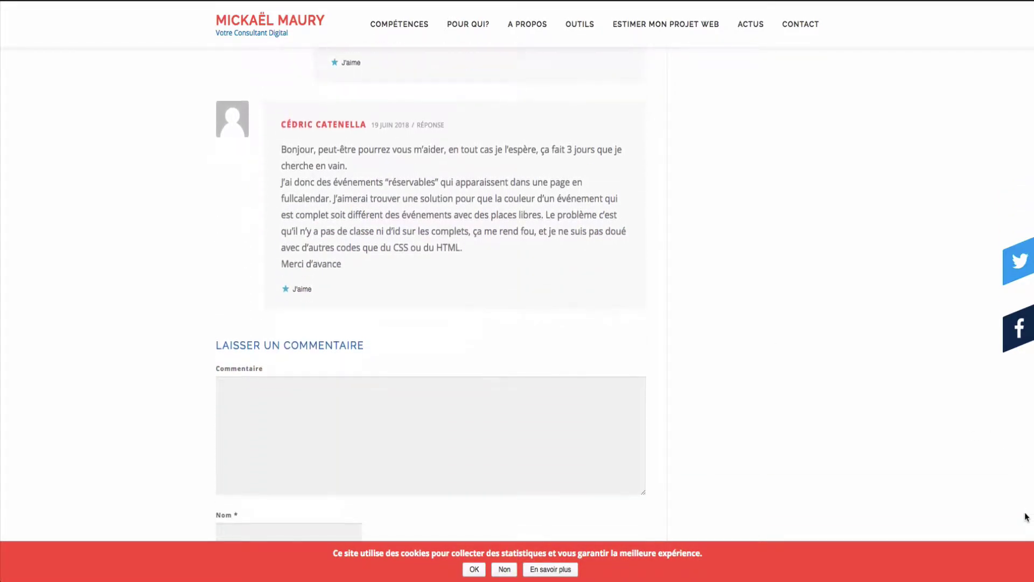
# - Examine the article's comment form and its comment, name and e-mail address fields, leaving them empty
pyautogui.scroll(-3, 1024, 523)
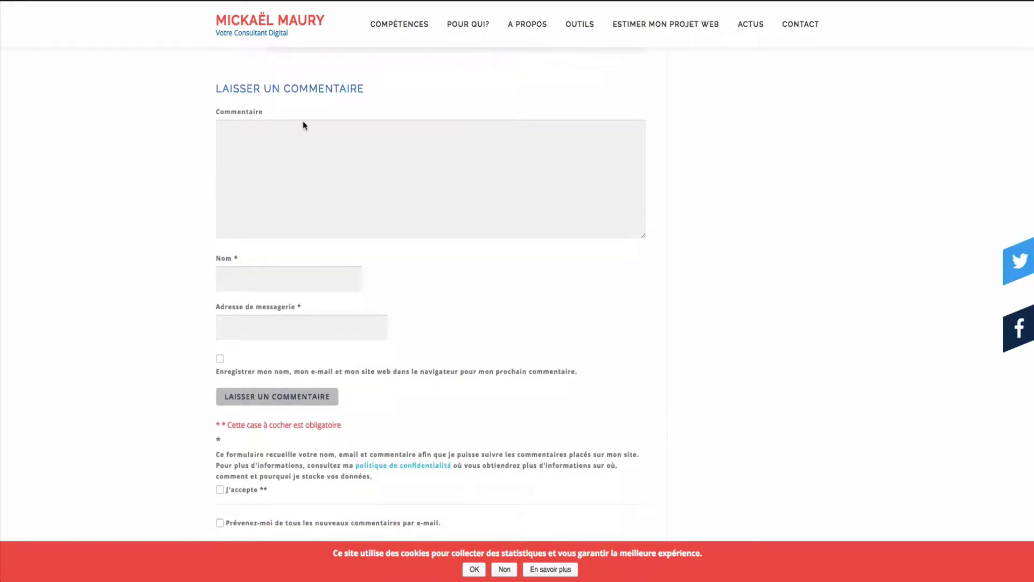
pyautogui.click(277, 177)
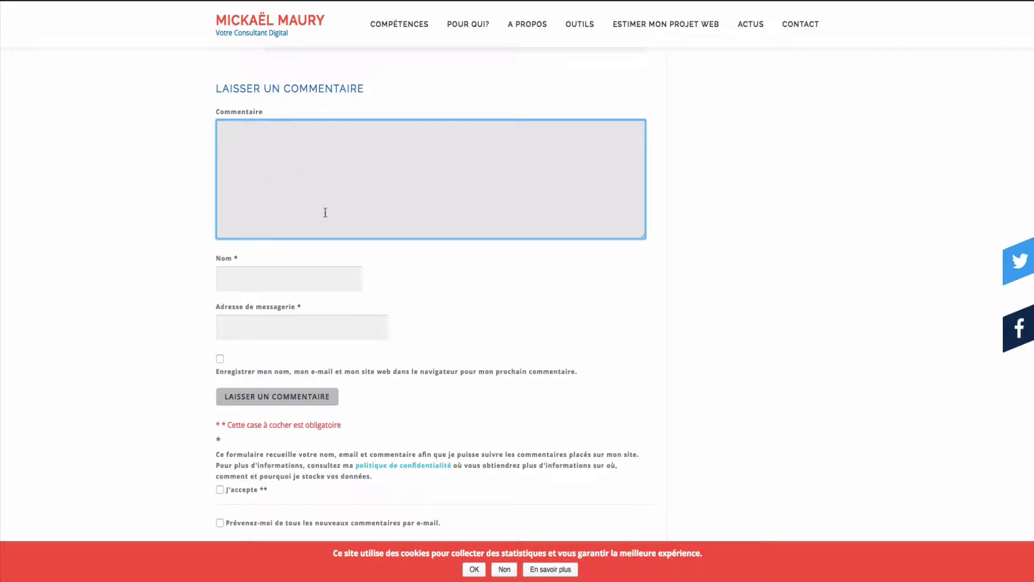
pyautogui.click(258, 278)
pyautogui.click(468, 286)
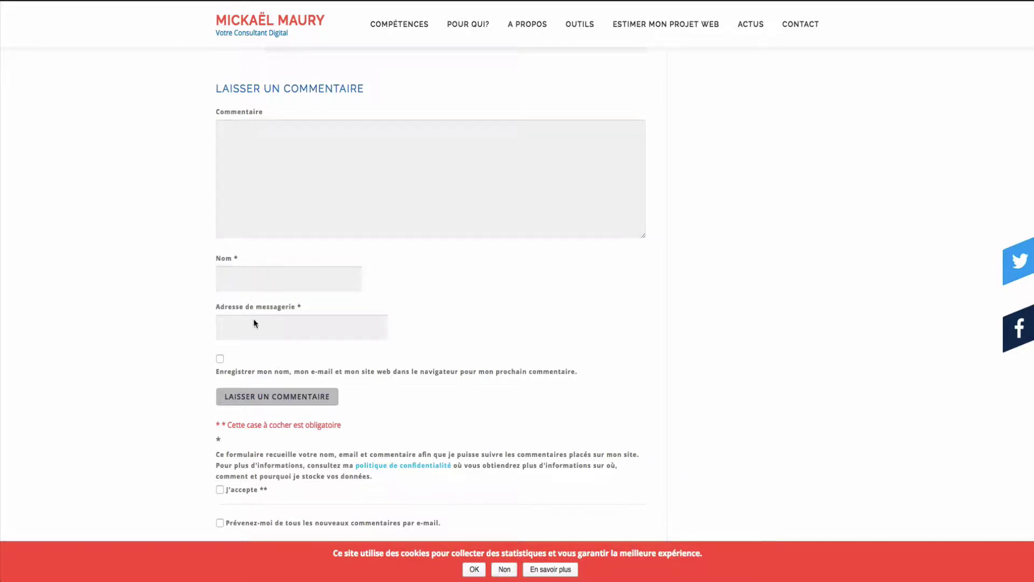
pyautogui.click(273, 334)
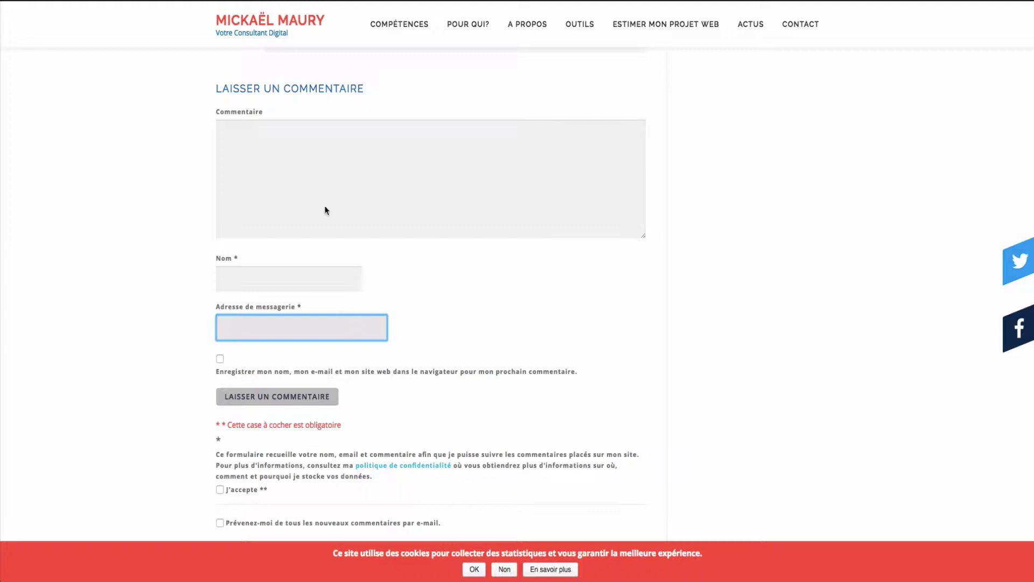
pyautogui.click(276, 165)
pyautogui.click(271, 277)
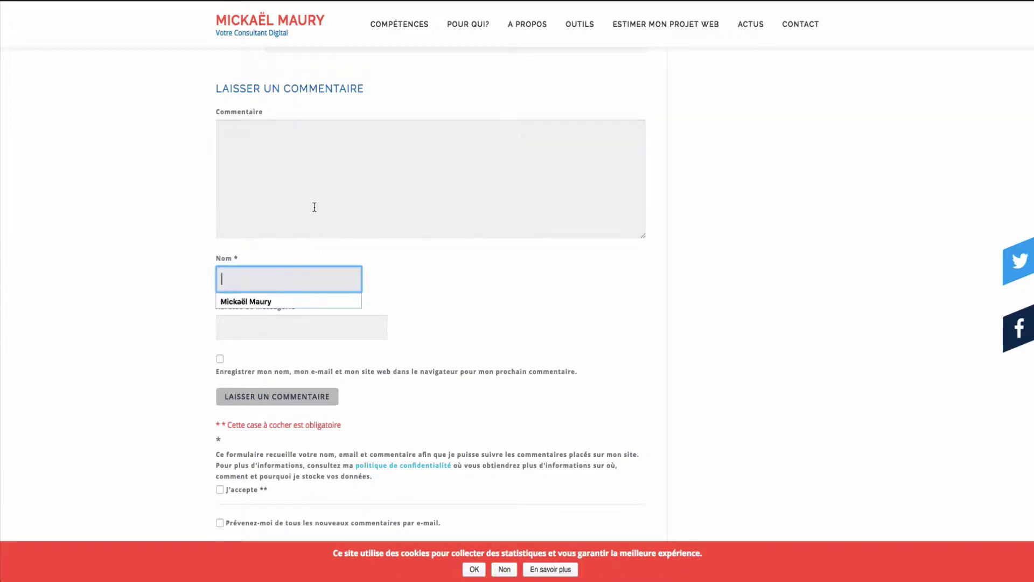
pyautogui.click(241, 144)
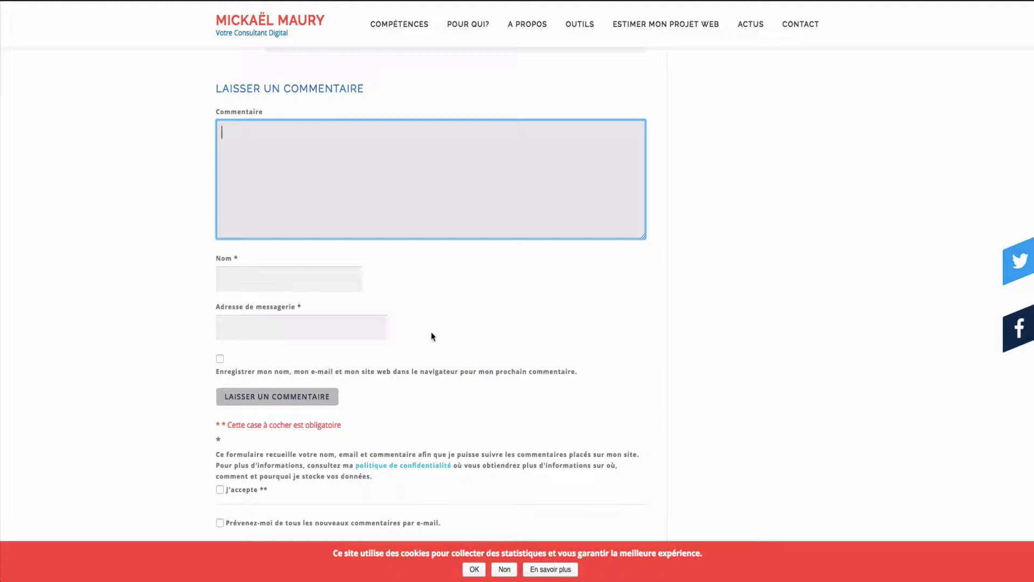
pyautogui.click(322, 286)
pyautogui.click(377, 208)
pyautogui.scroll(-3, 901, 483)
pyautogui.click(322, 240)
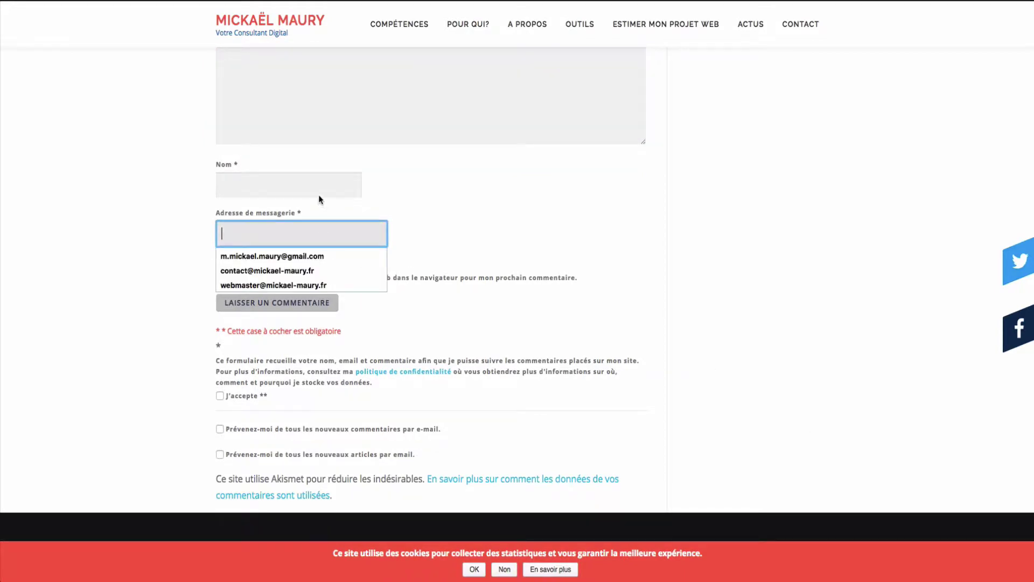
pyautogui.click(319, 195)
pyautogui.click(465, 236)
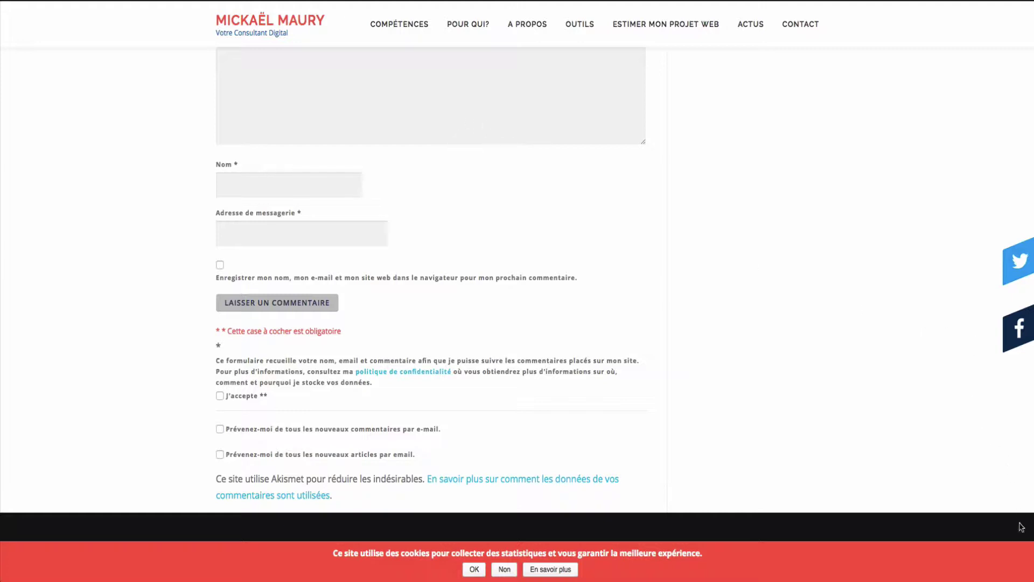
# - Examine the comment form's consent and notification checkboxes and highlight the Akismet anti-spam notice beneath them
pyautogui.scroll(2, 431, 291)
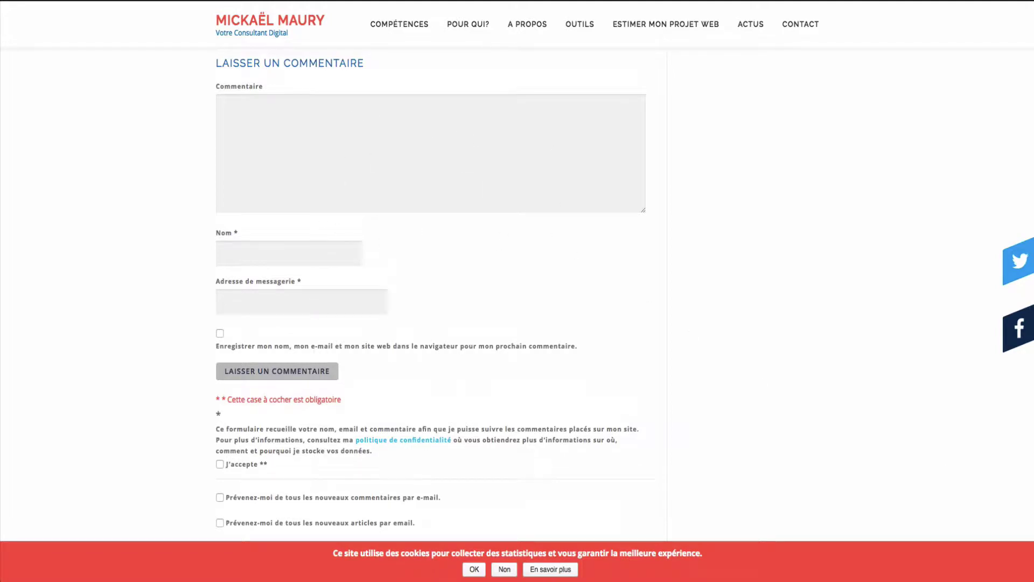
pyautogui.scroll(-3, 447, 355)
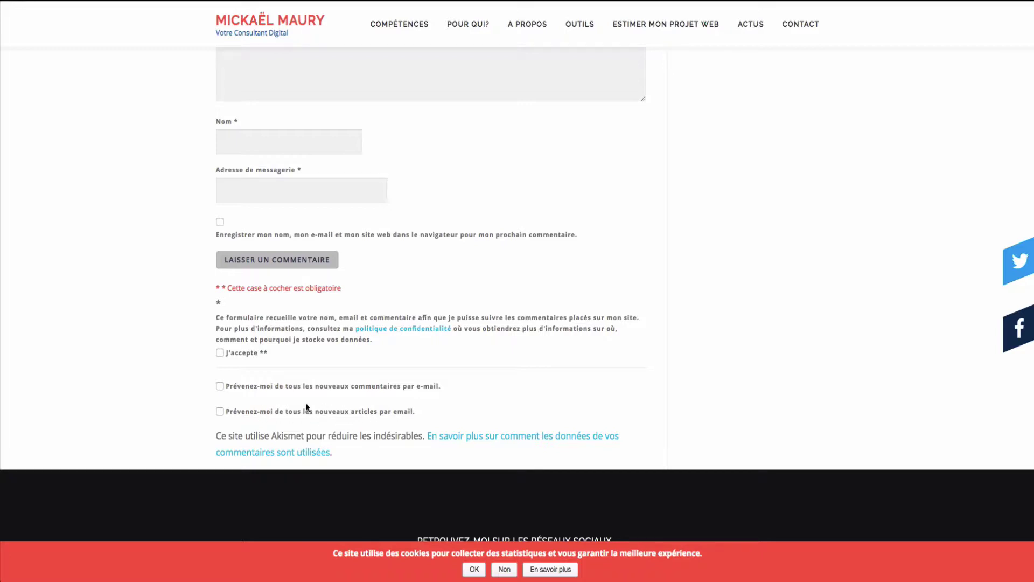
pyautogui.moveTo(226, 435)
pyautogui.mouseDown()
pyautogui.moveTo(427, 436)
pyautogui.moveTo(220, 435)
pyautogui.mouseUp()
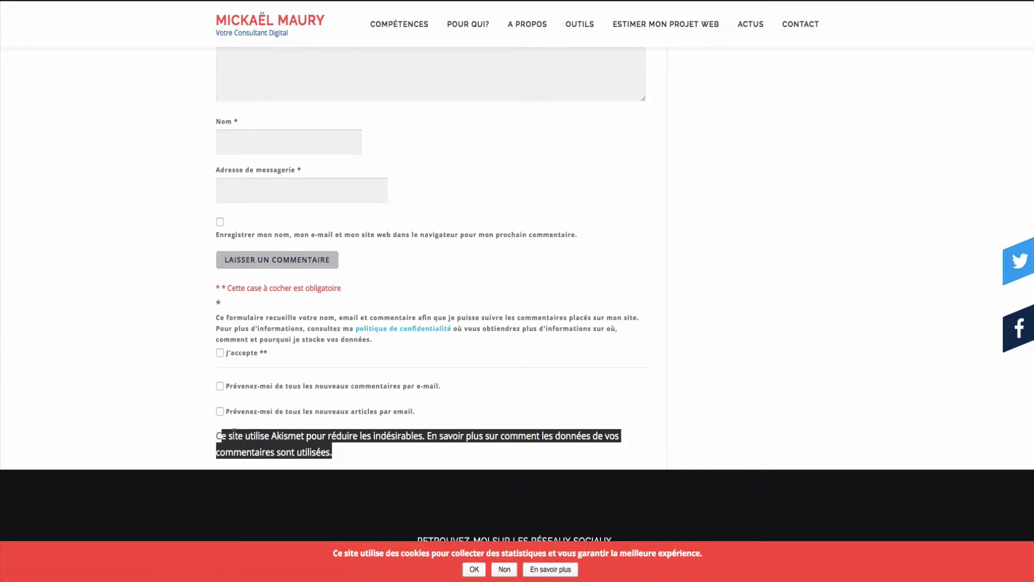
pyautogui.click(235, 433)
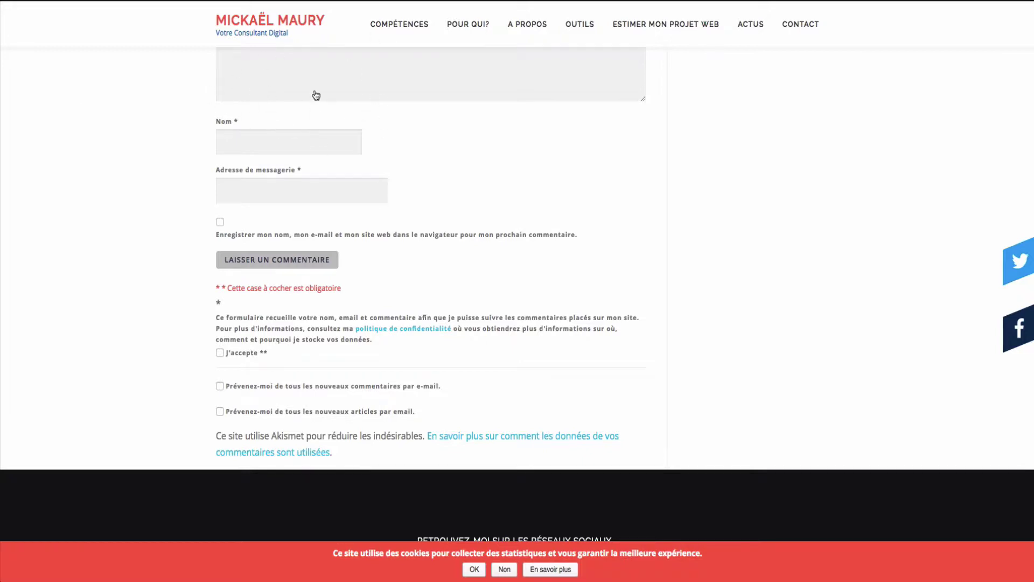
# - Point out the name and e-mail address fields as the personal data requested from commenters
pyautogui.click(281, 148)
pyautogui.click(181, 160)
pyautogui.click(255, 188)
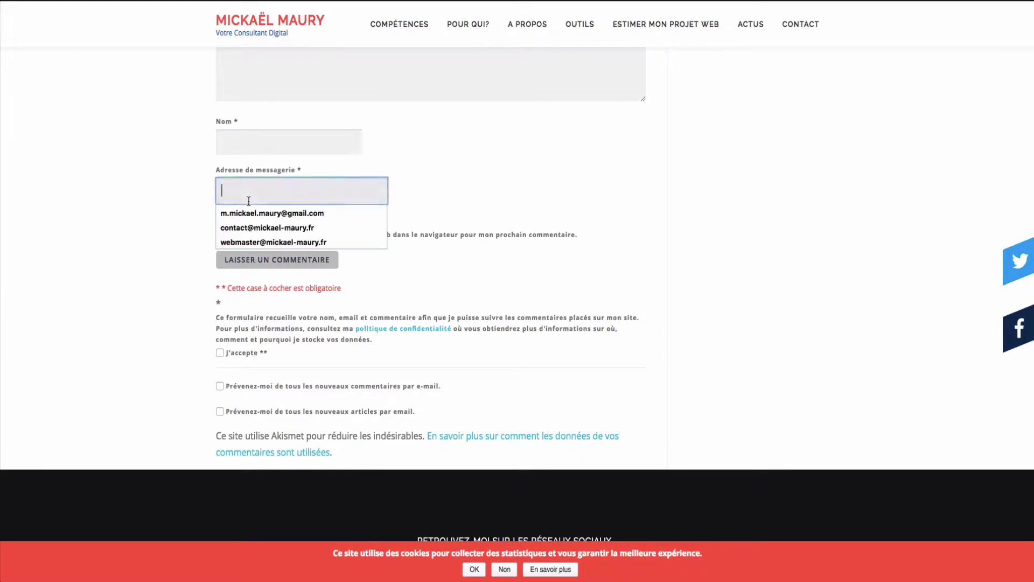
pyautogui.click(254, 150)
pyautogui.click(256, 192)
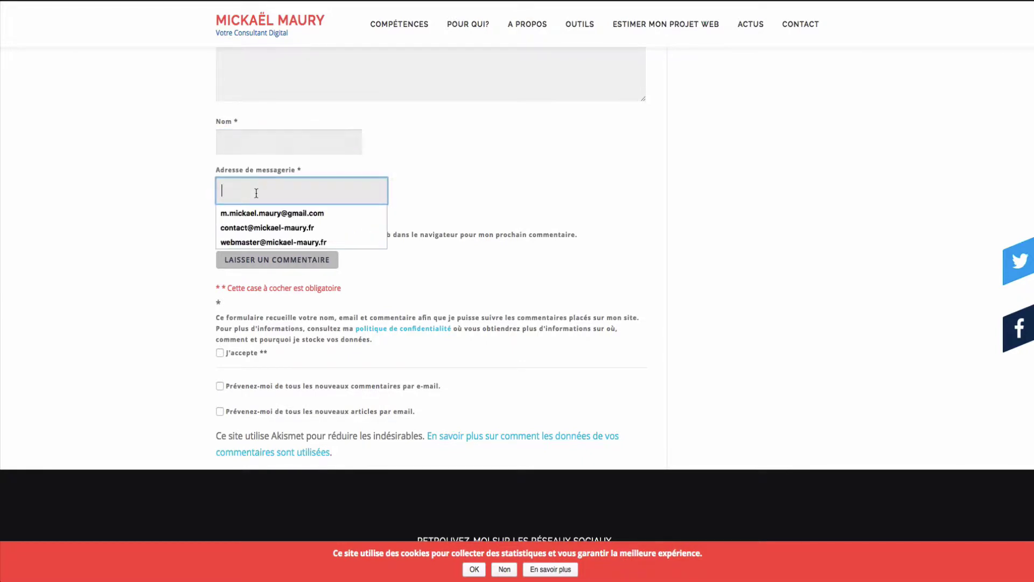
pyautogui.click(281, 139)
# - Open the Akismet link on how comment data is used and skim Automattic's Privacy Notice for visitors
pyautogui.click(429, 158)
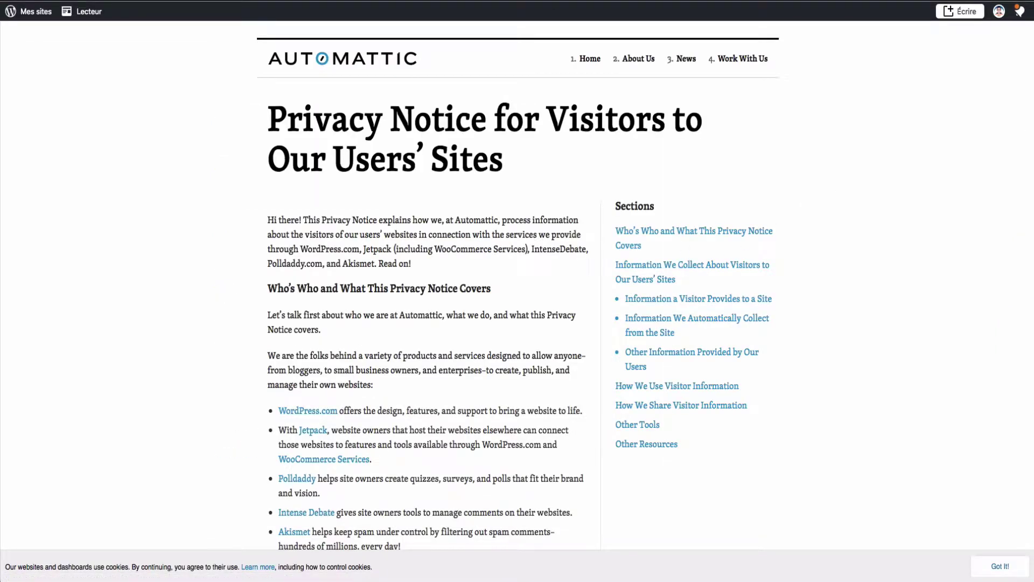
pyautogui.scroll(-15, 1009, 216)
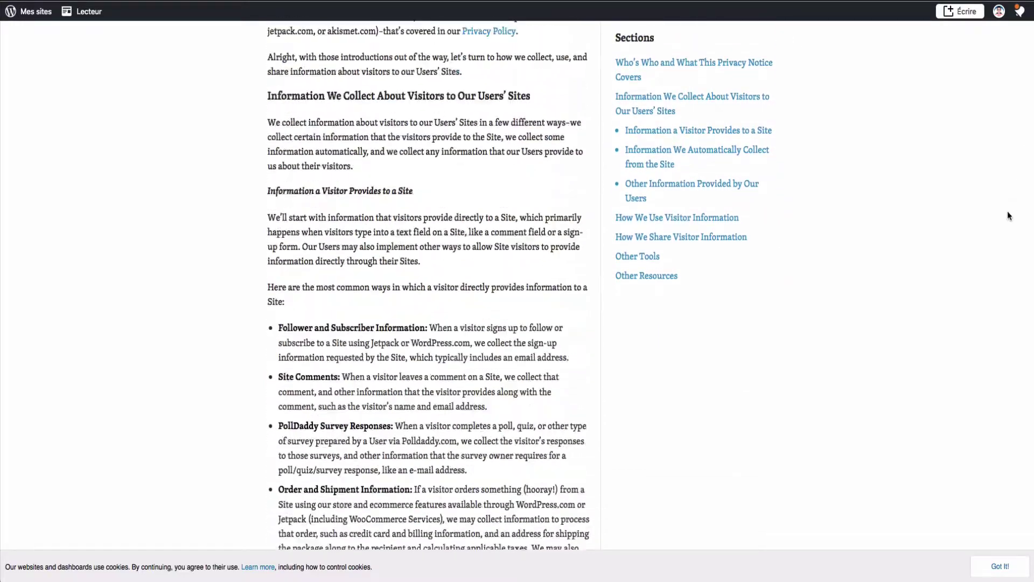
pyautogui.scroll(-10, 1009, 215)
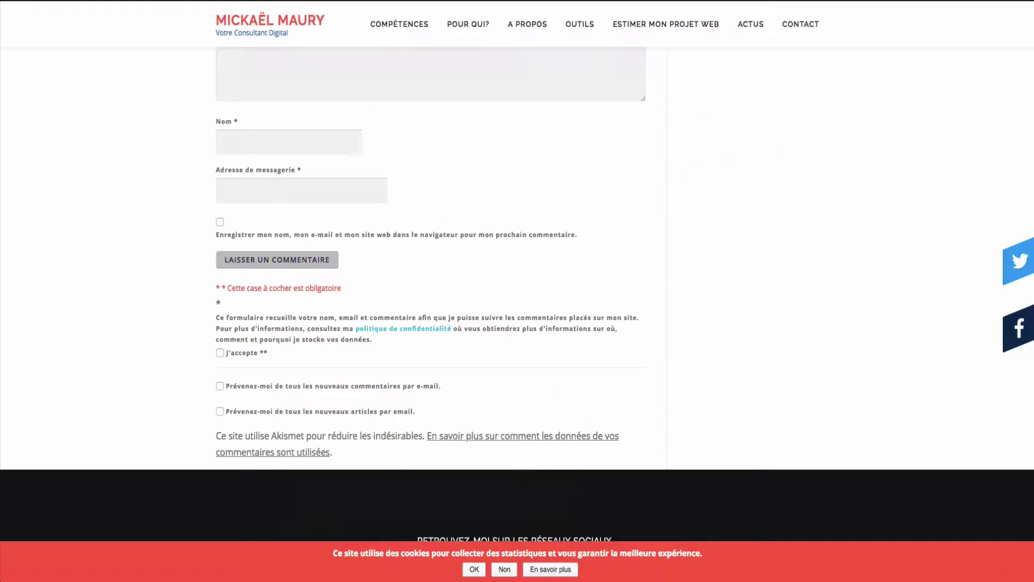
# - Open the site's privacy policy from the comment form and review its data controller and collected data sections
pyautogui.click(386, 329)
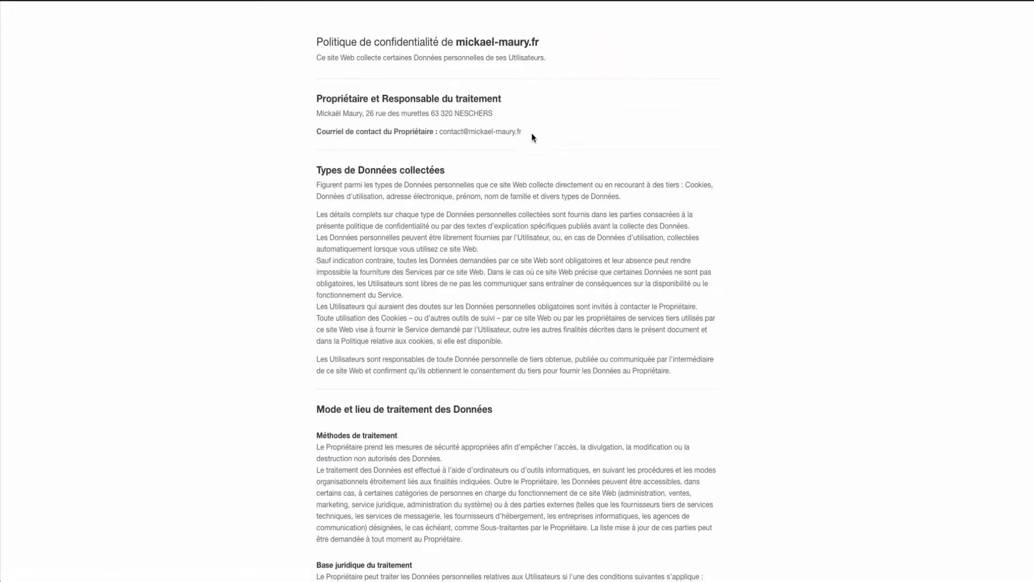
pyautogui.moveTo(532, 138); pyautogui.dragTo(310, 105)
pyautogui.click(308, 111)
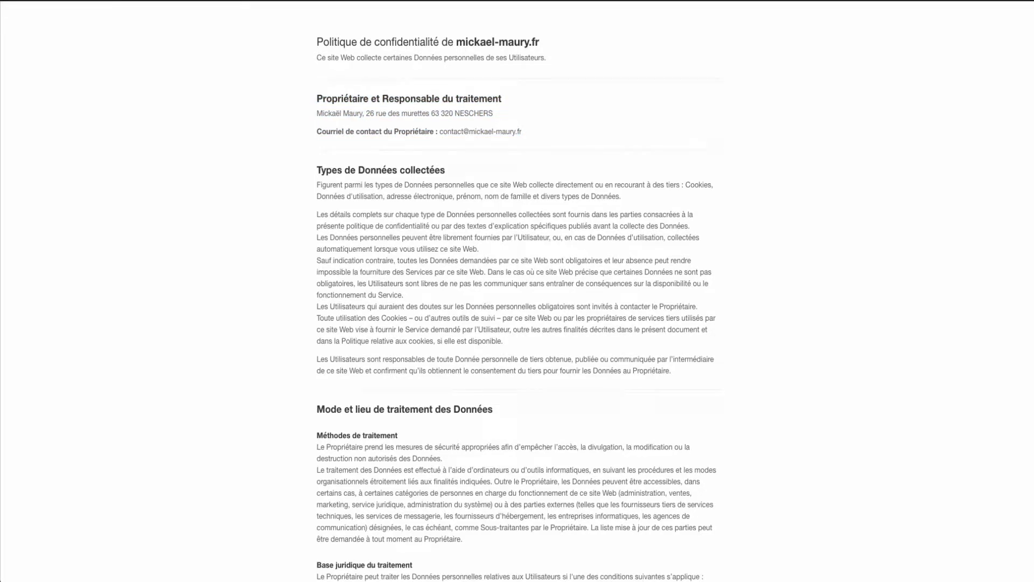
pyautogui.scroll(-2, 1032, 97)
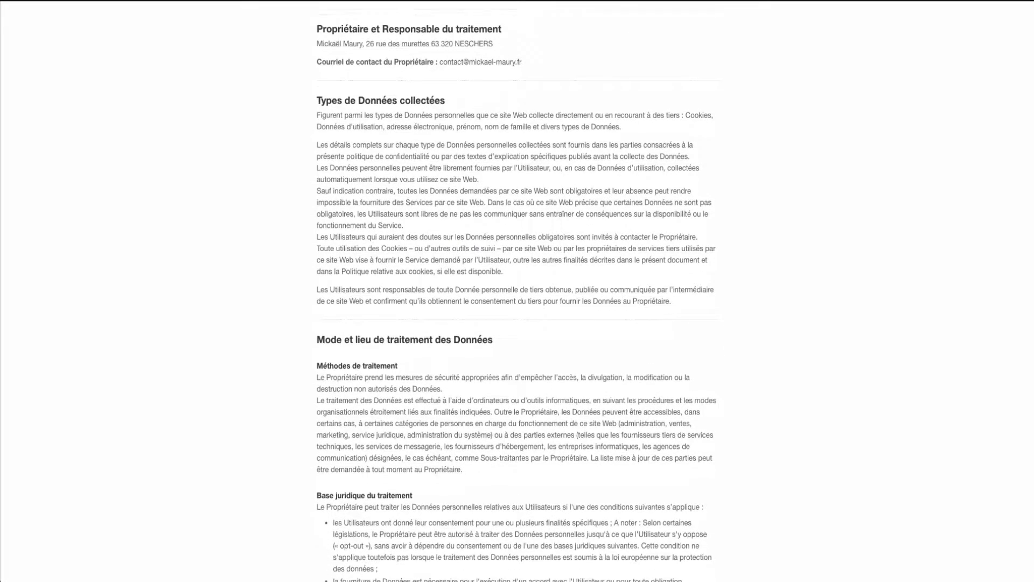
# - Read the privacy policy's sections on processing methods, legal basis, place of processing, retention time and processing purposes
pyautogui.scroll(-4, 1031, 97)
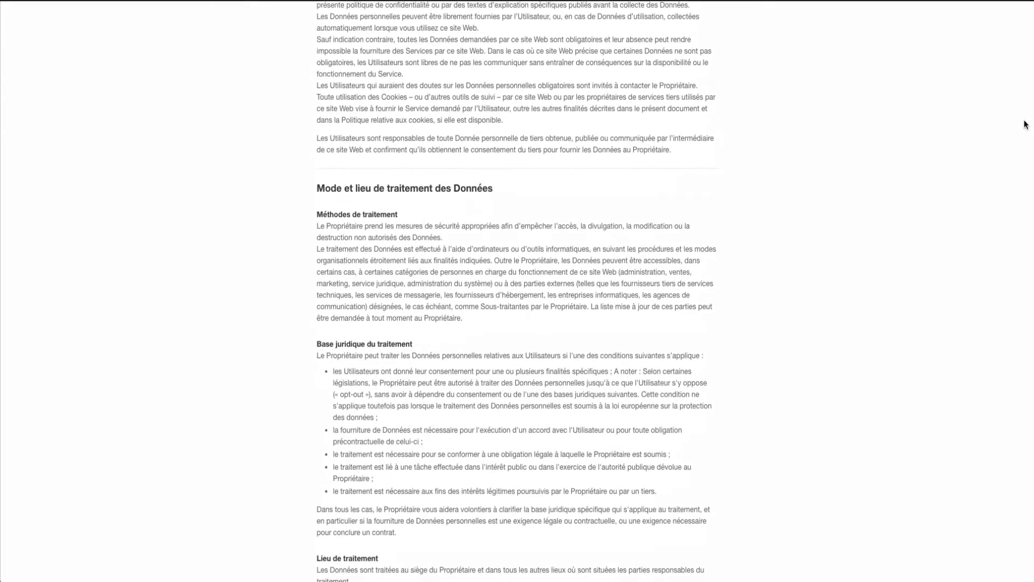
pyautogui.scroll(-1, 1025, 137)
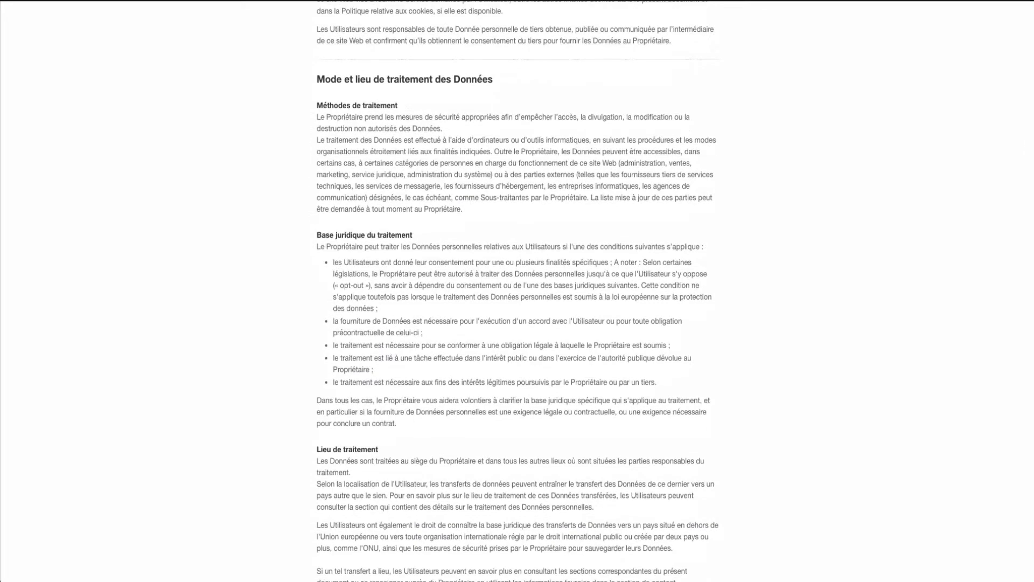
pyautogui.scroll(-1, 840, 143)
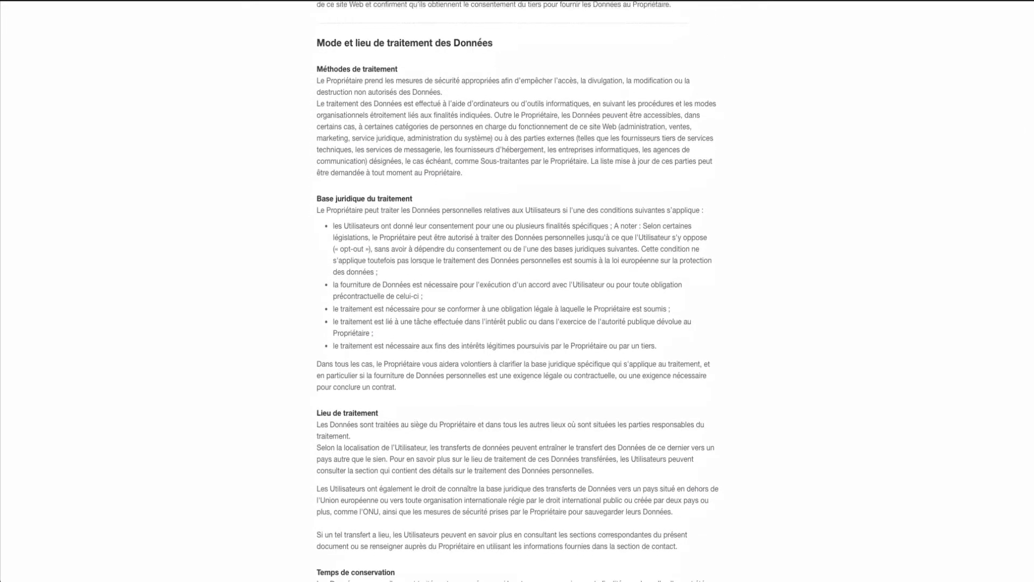
pyautogui.moveTo(358, 92); pyautogui.dragTo(461, 111)
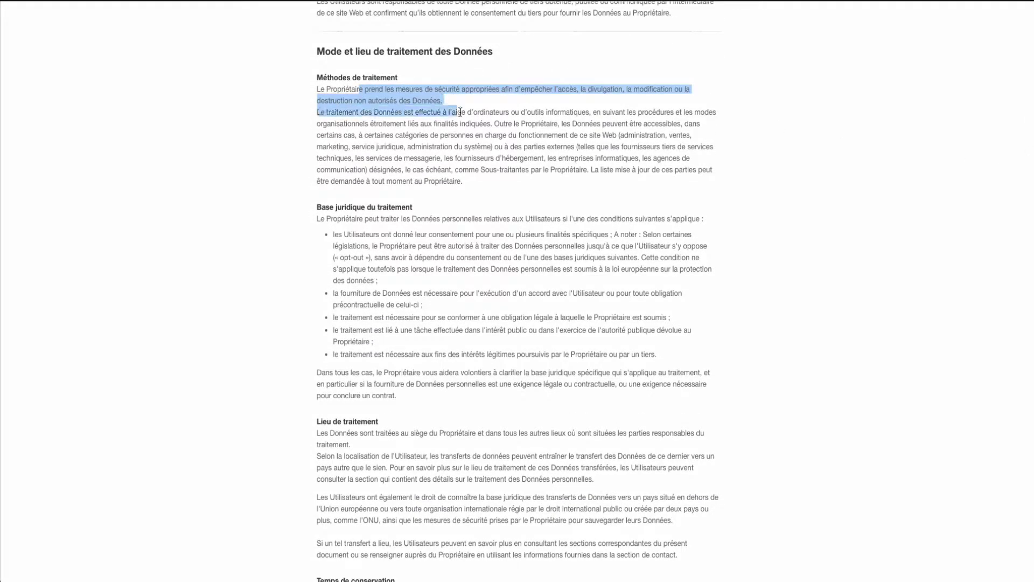
pyautogui.click(479, 130)
pyautogui.scroll(-3, 1028, 168)
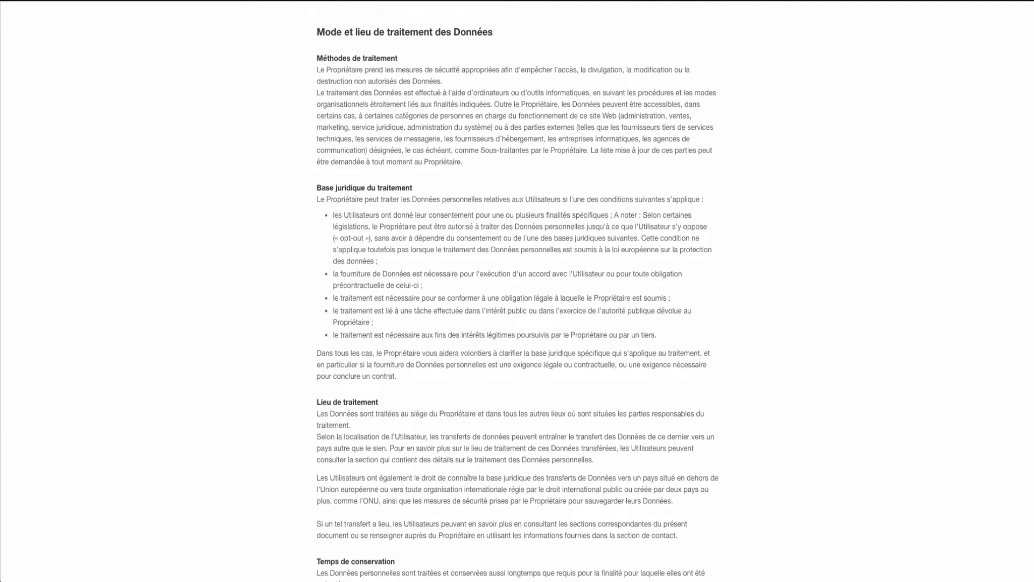
pyautogui.scroll(-3, 1028, 168)
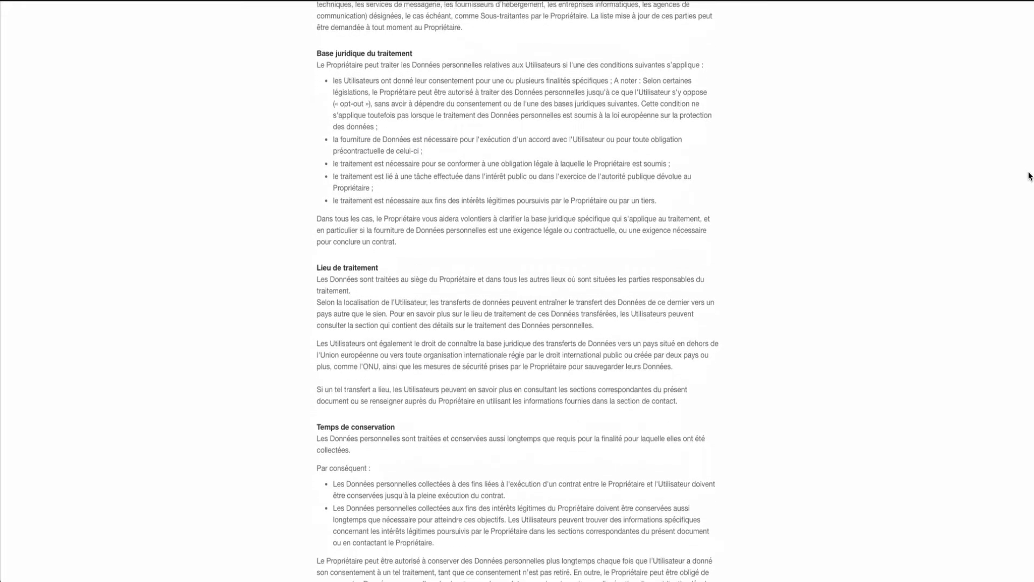
pyautogui.scroll(-6, 1029, 219)
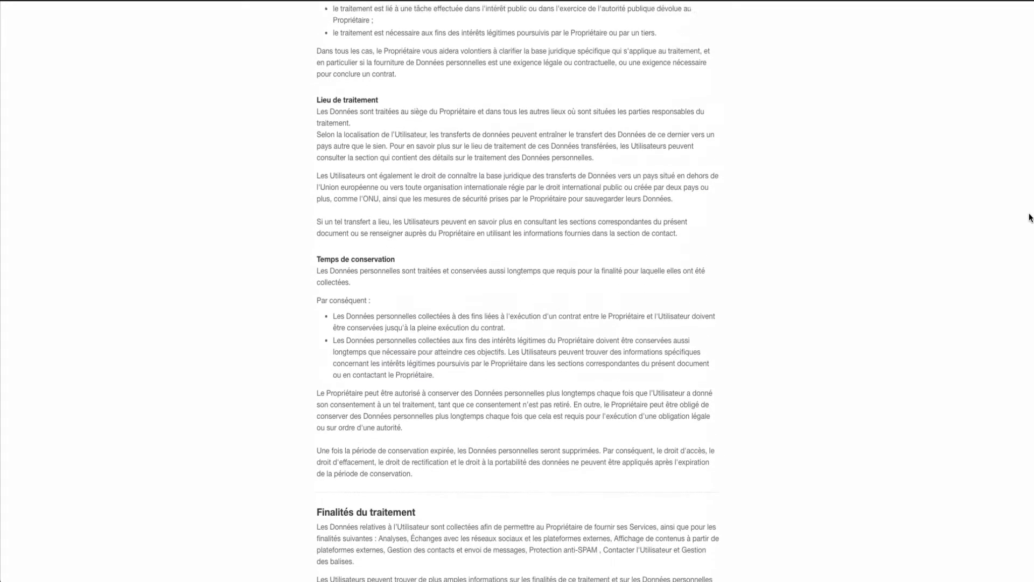
pyautogui.scroll(-7, 582, 210)
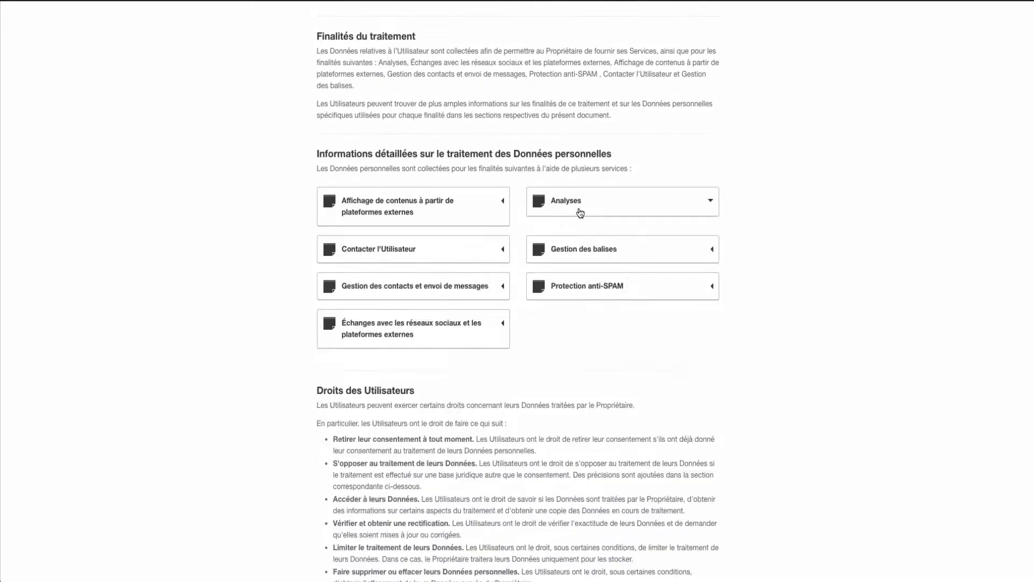
# - Expand the policy's "Analyses" details, collapse them, and examine the services listed under "Protection anti-SPAM"
pyautogui.click(582, 212)
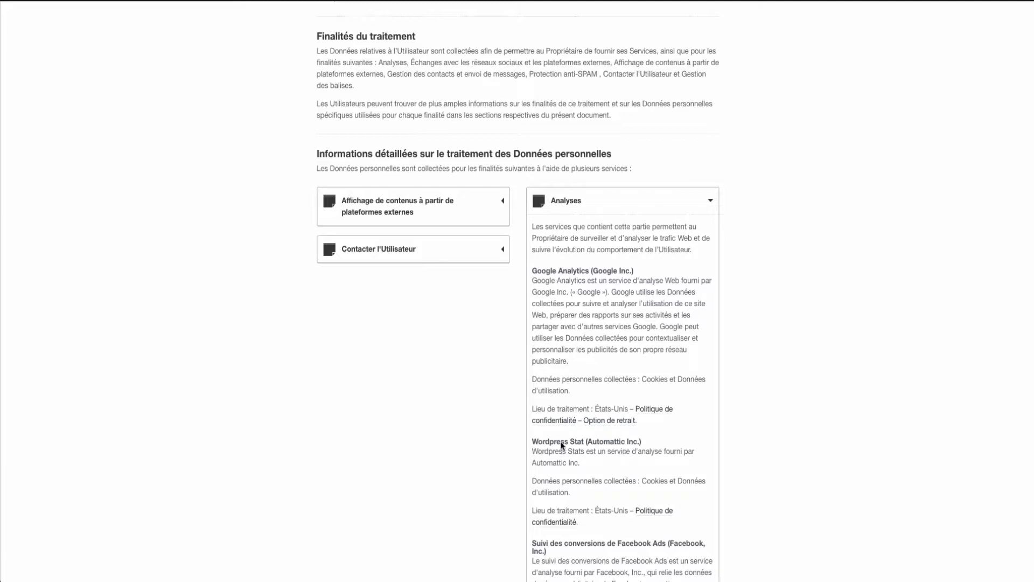
pyautogui.click(630, 210)
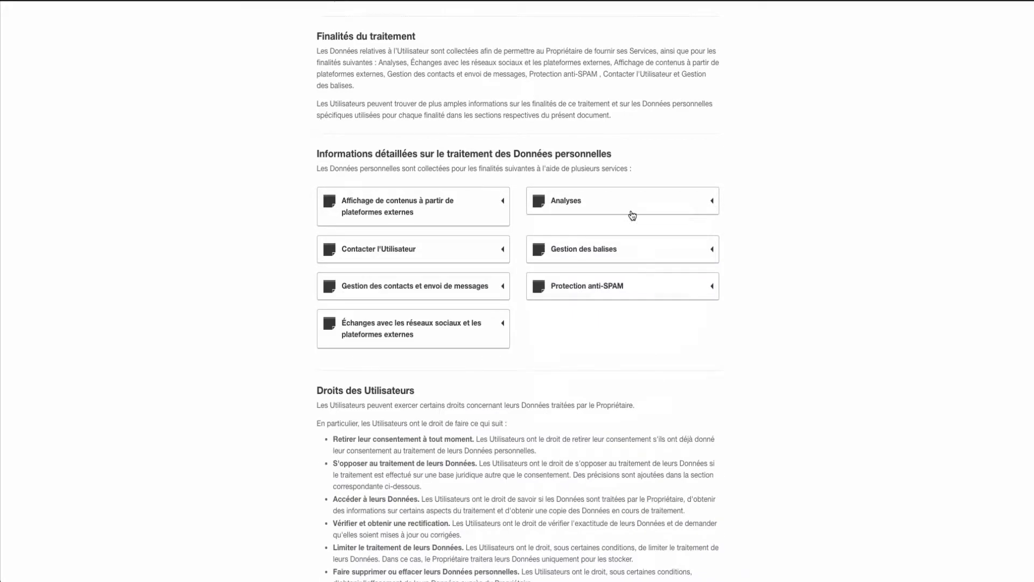
pyautogui.click(611, 291)
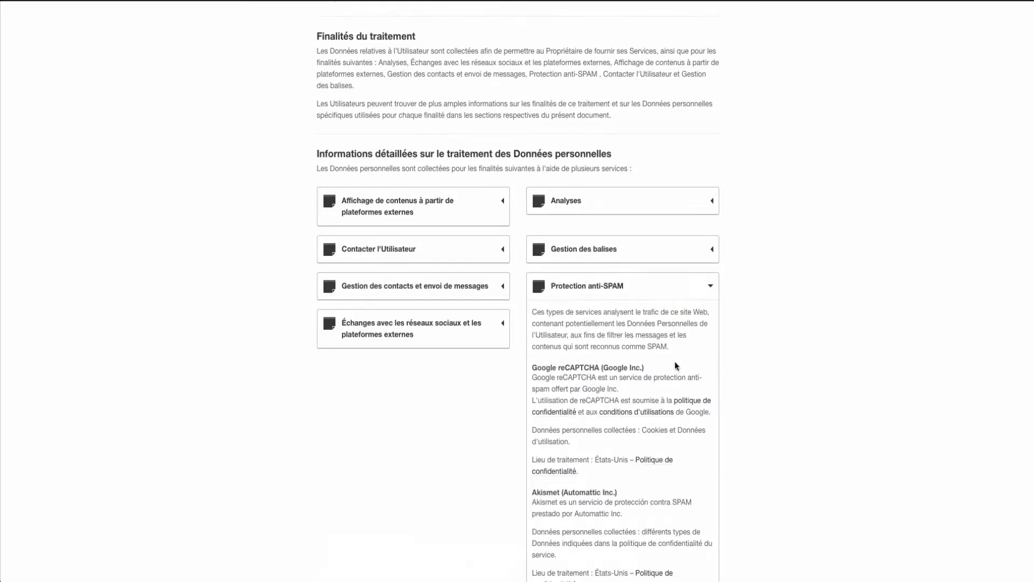
pyautogui.scroll(-4, 559, 269)
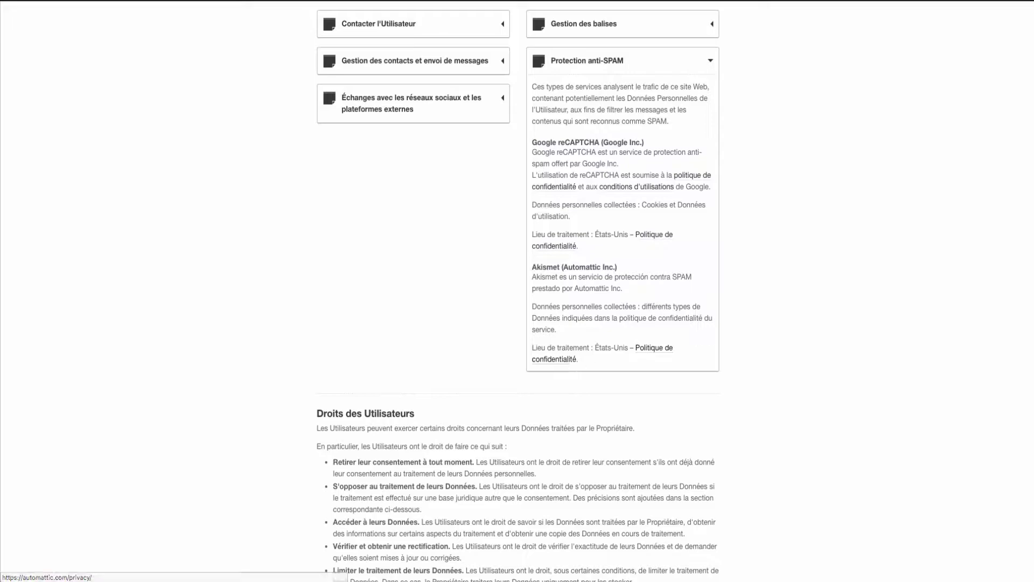
pyautogui.scroll(20, 1020, 62)
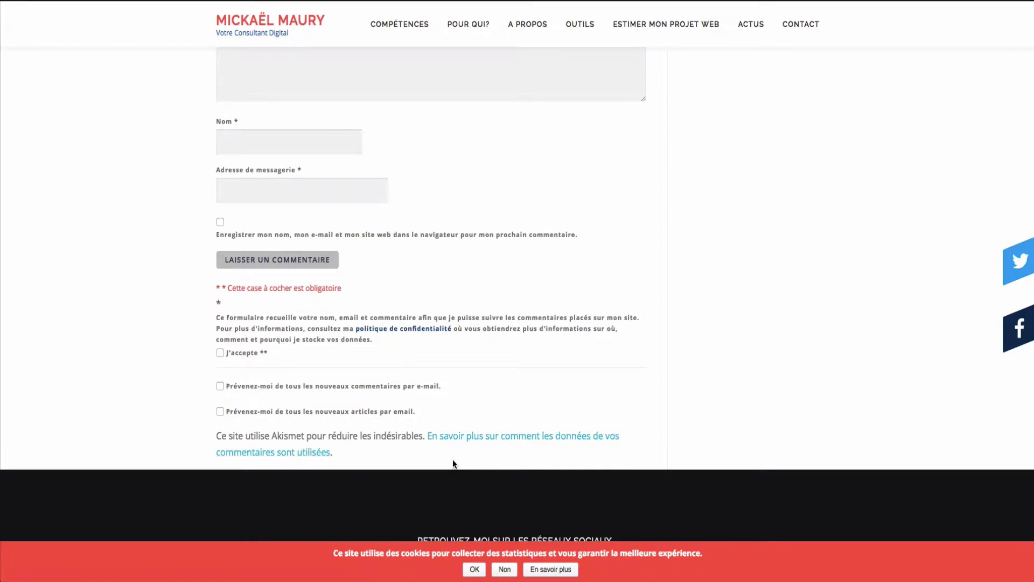
# - Return to the blog article's comment form and look through the published comments above it
pyautogui.scroll(4, 571, 318)
pyautogui.scroll(10, 575, 314)
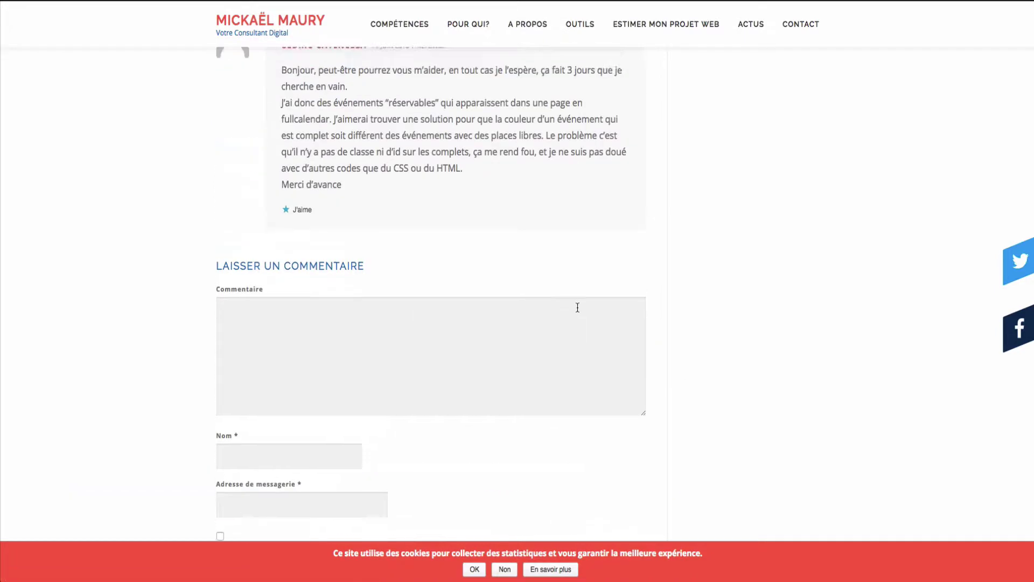
pyautogui.scroll(2, 592, 302)
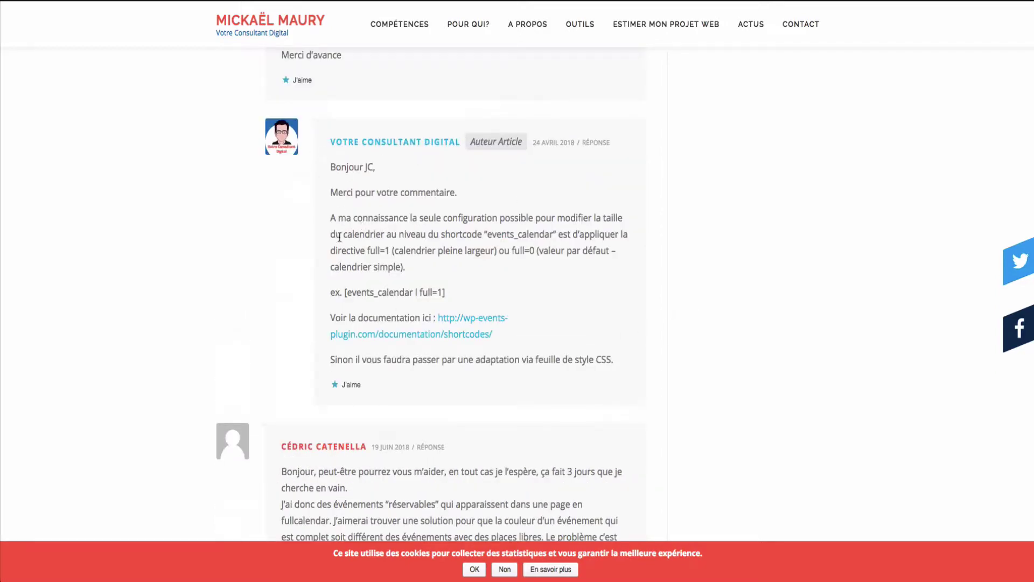
pyautogui.scroll(6, 336, 258)
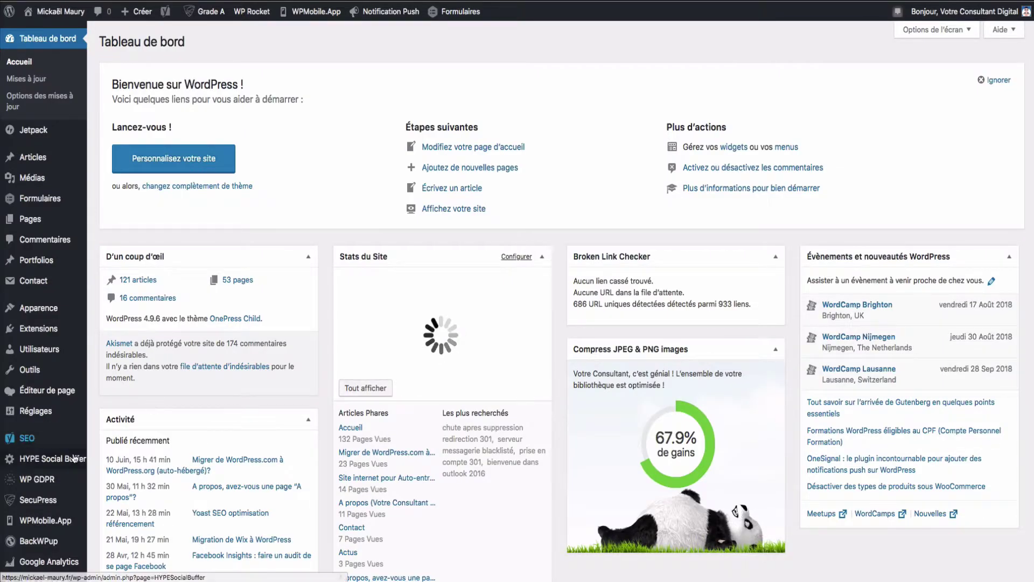
# - Switch to the WordPress dashboard, open the Discussion settings and review the comment, notification and approval options
pyautogui.scroll(-3, 60, 487)
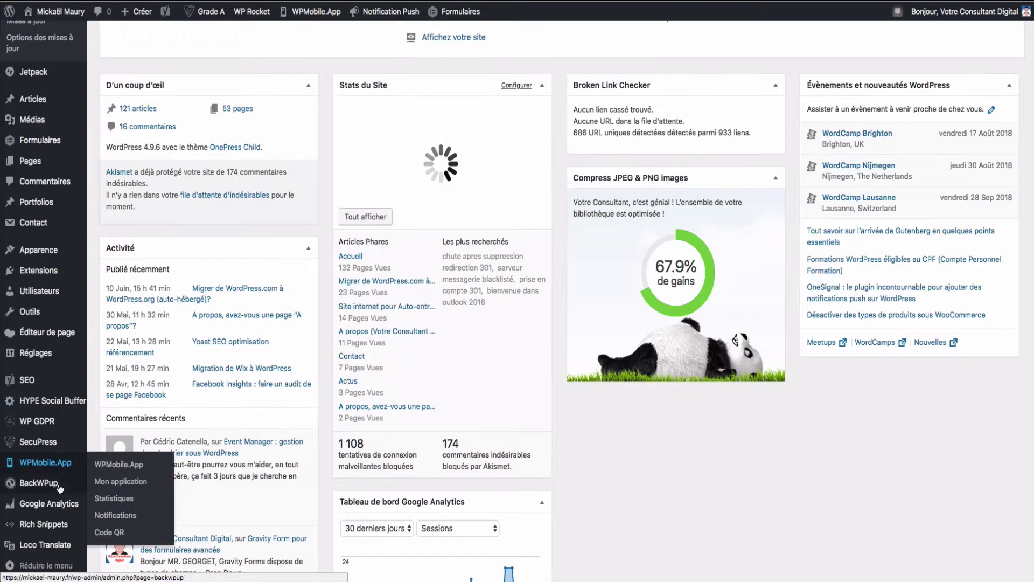
pyautogui.moveTo(56, 357)
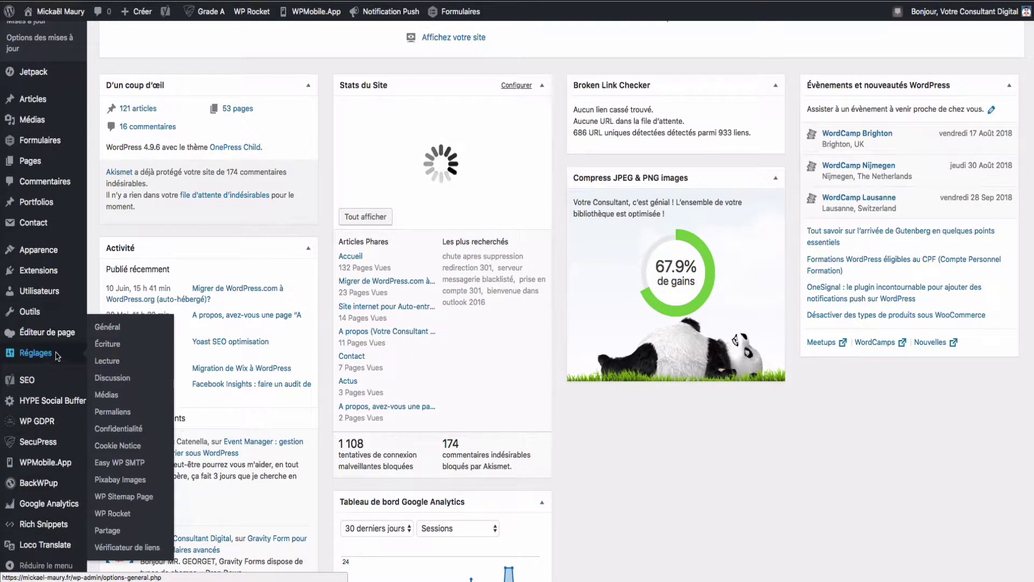
pyautogui.click(135, 400)
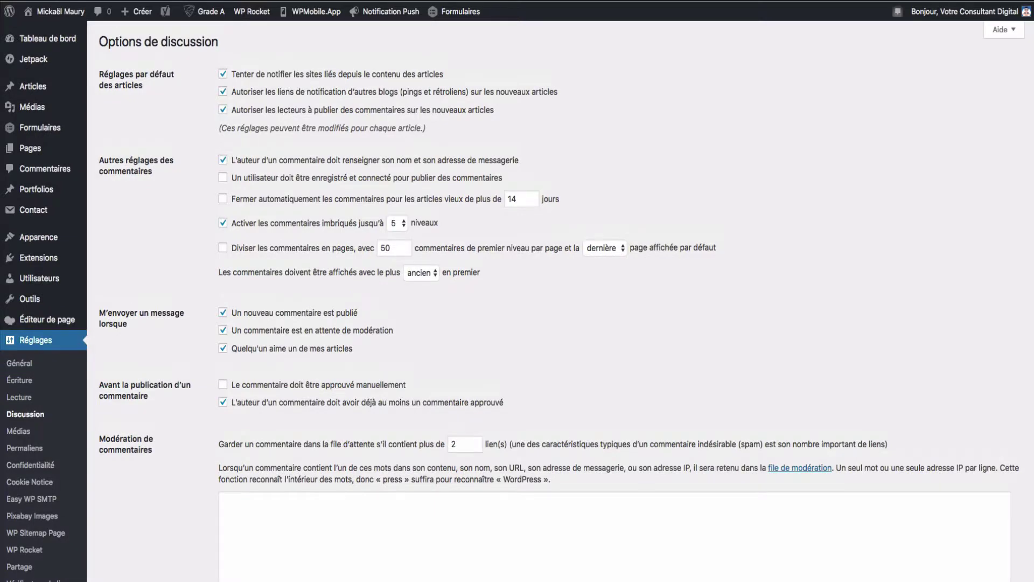
pyautogui.scroll(-1, 1032, 113)
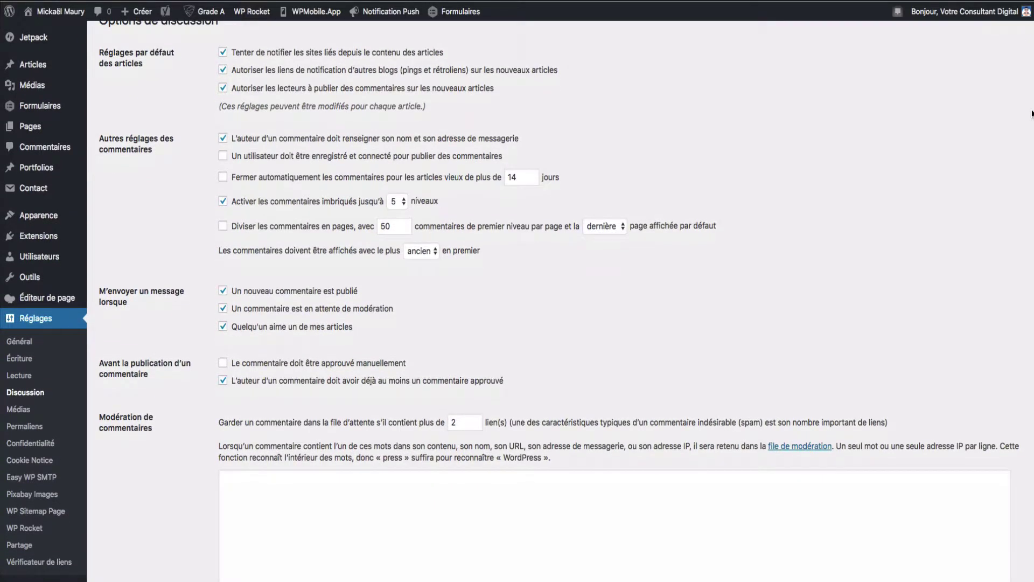
pyautogui.scroll(-8, 1032, 113)
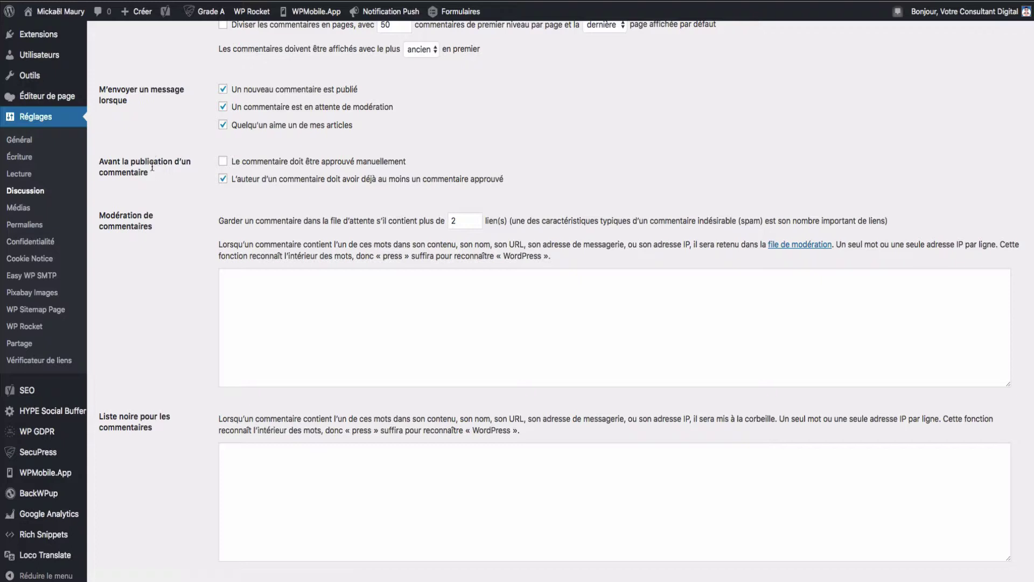
# - Point out the comment moderation and comment blacklist word fields in the Discussion settings
pyautogui.click(261, 319)
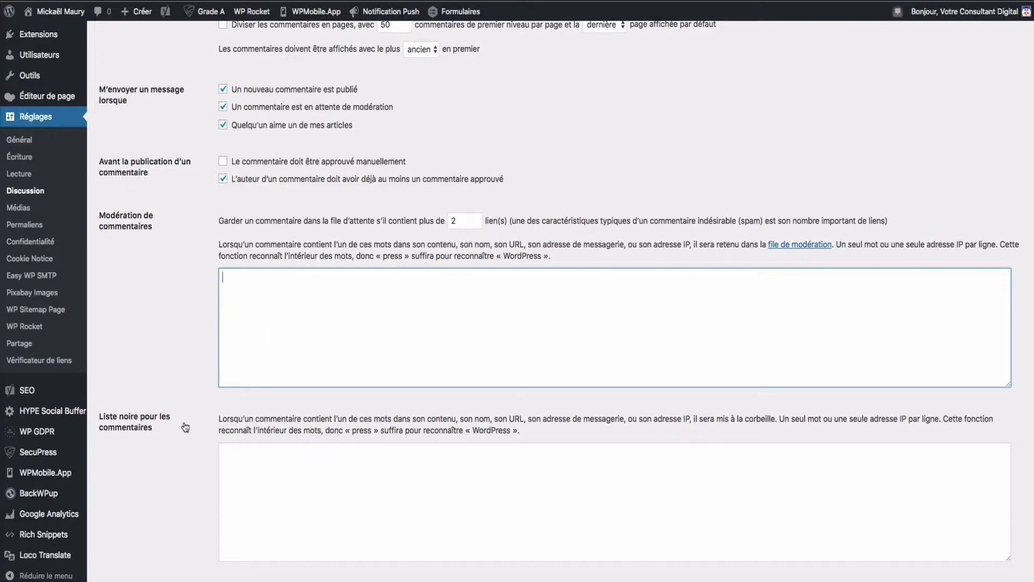
pyautogui.moveTo(123, 417); pyautogui.dragTo(146, 420)
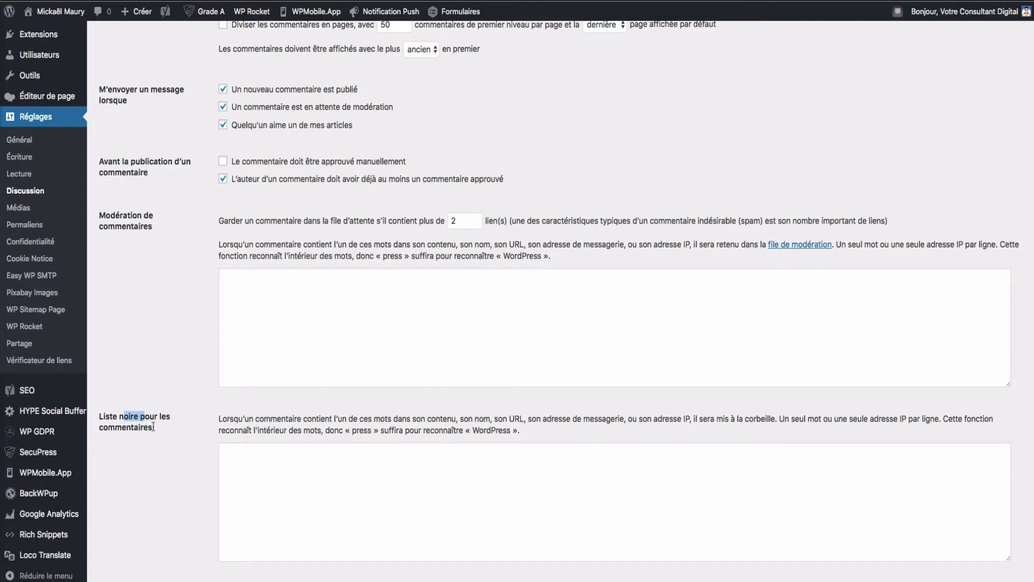
pyautogui.tripleClick(146, 420)
pyautogui.click(110, 423)
pyautogui.click(282, 491)
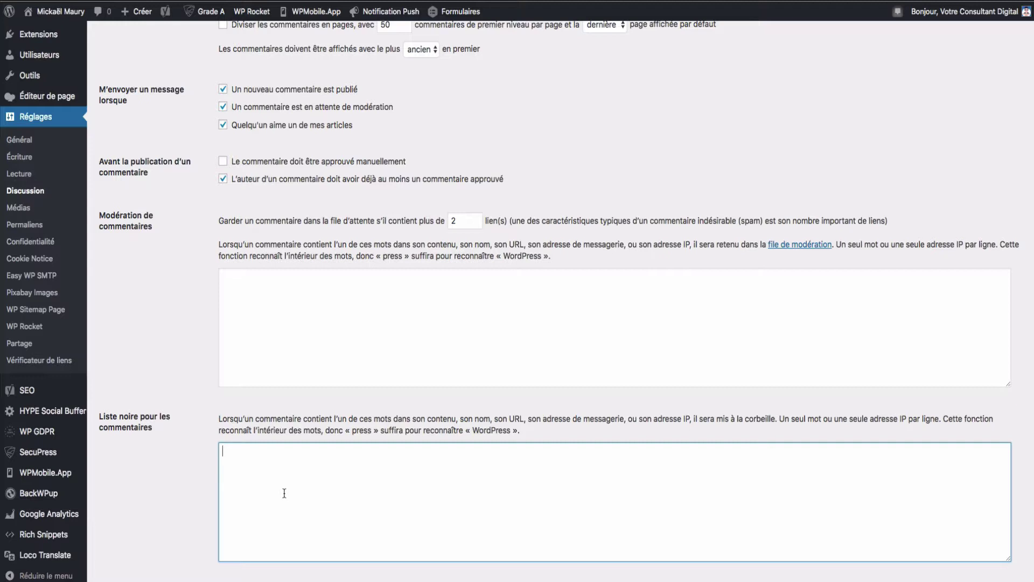
pyautogui.click(754, 280)
# - Open the moderation queue and browse the comments by status: all, spam, trash and approved
pyautogui.scroll(1, 786, 280)
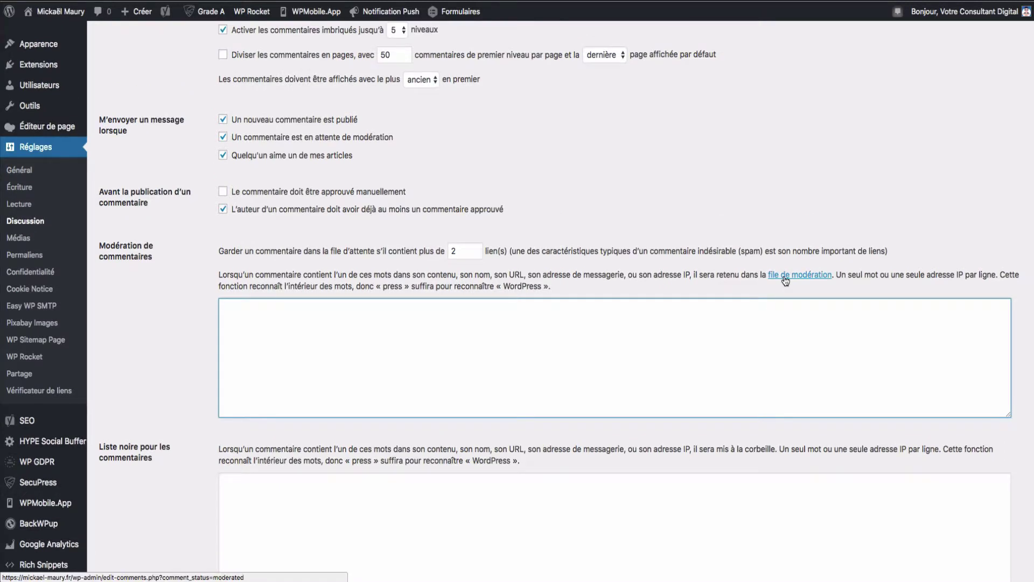
pyautogui.click(803, 280)
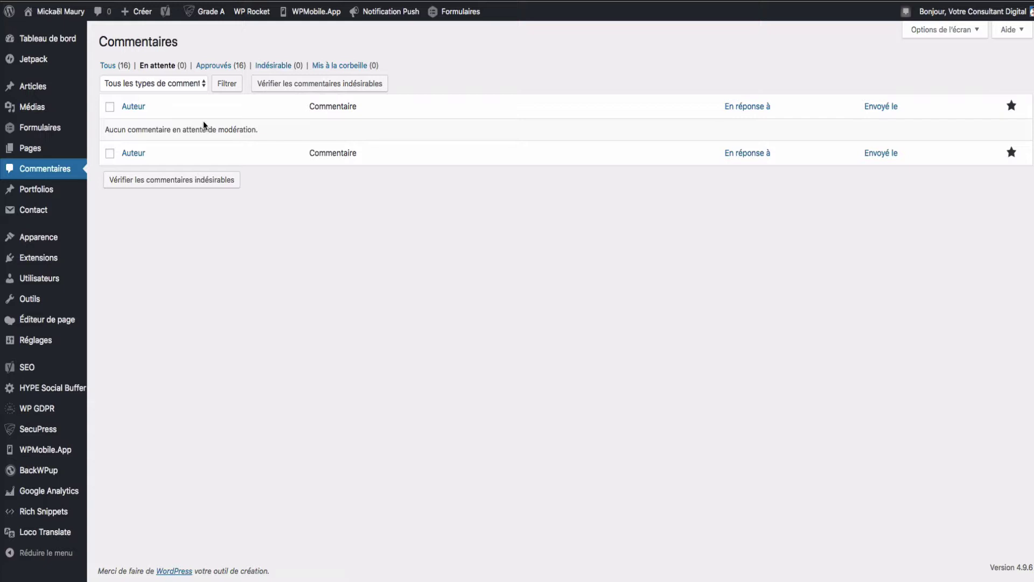
pyautogui.click(113, 67)
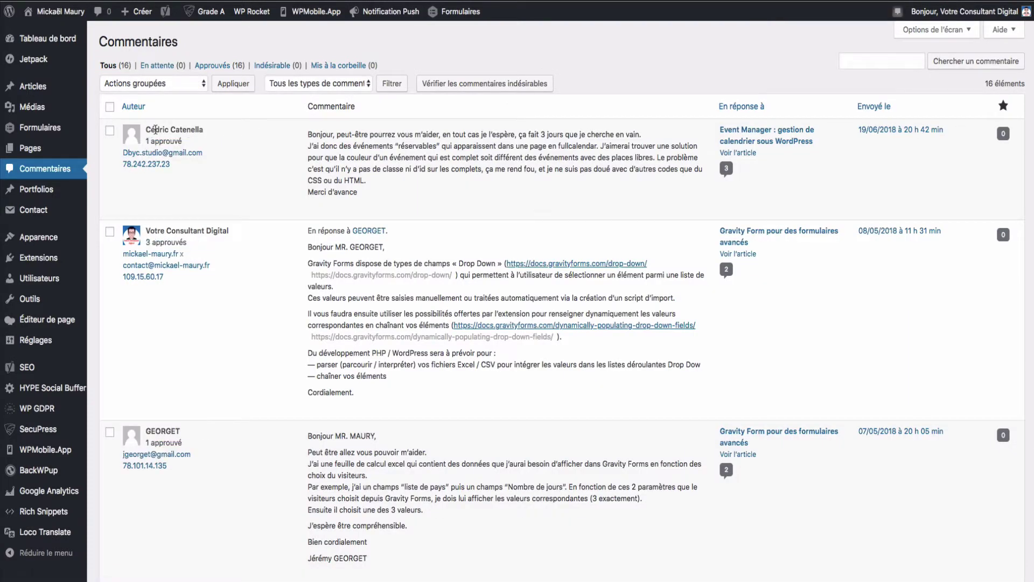
pyautogui.click(209, 70)
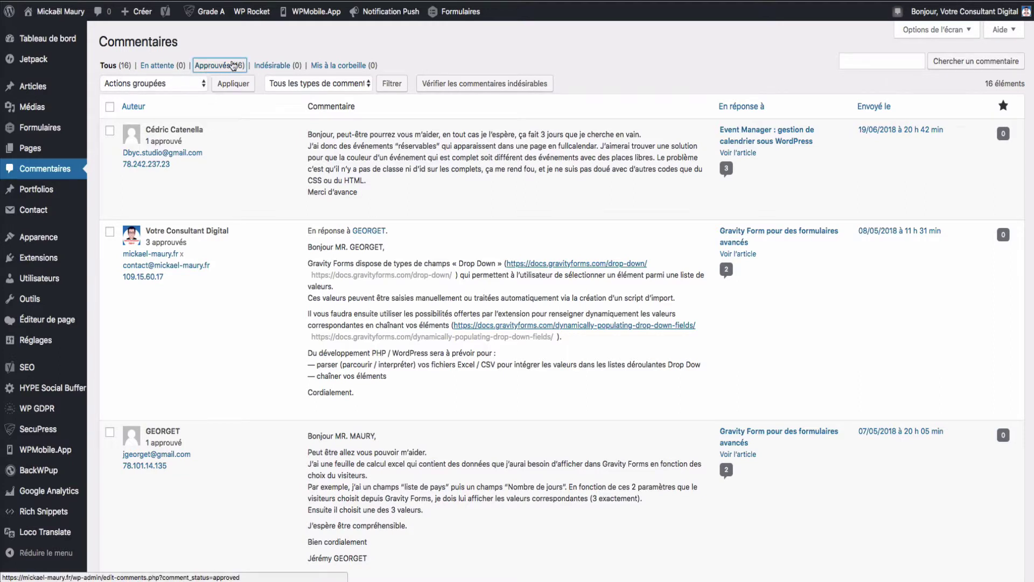
pyautogui.click(267, 71)
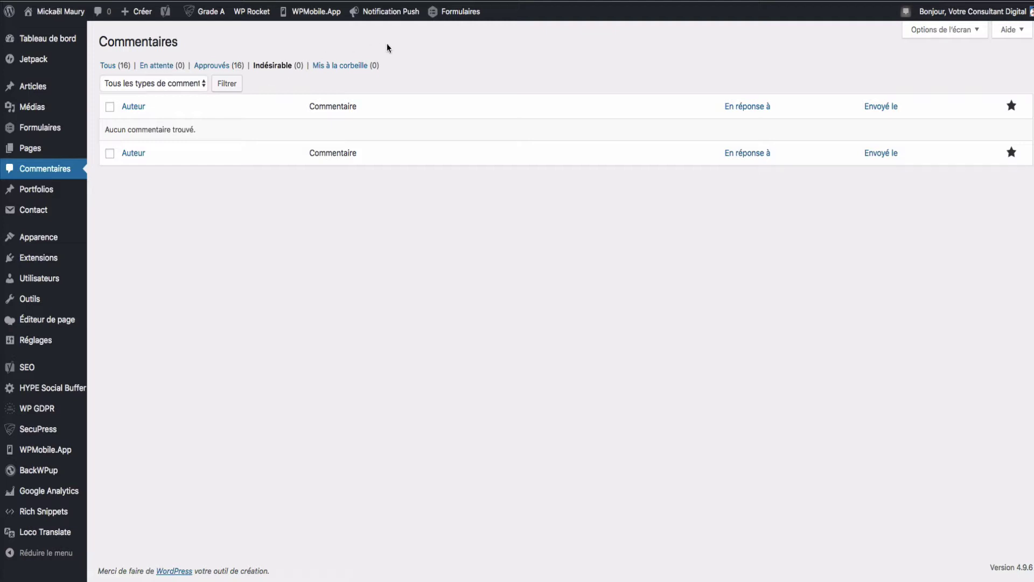
pyautogui.click(344, 65)
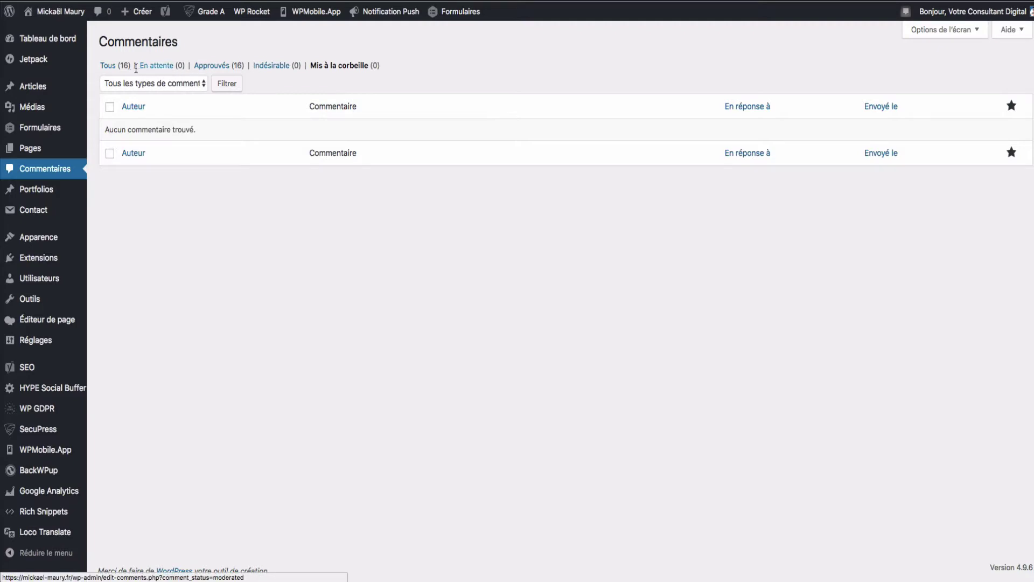
pyautogui.click(203, 71)
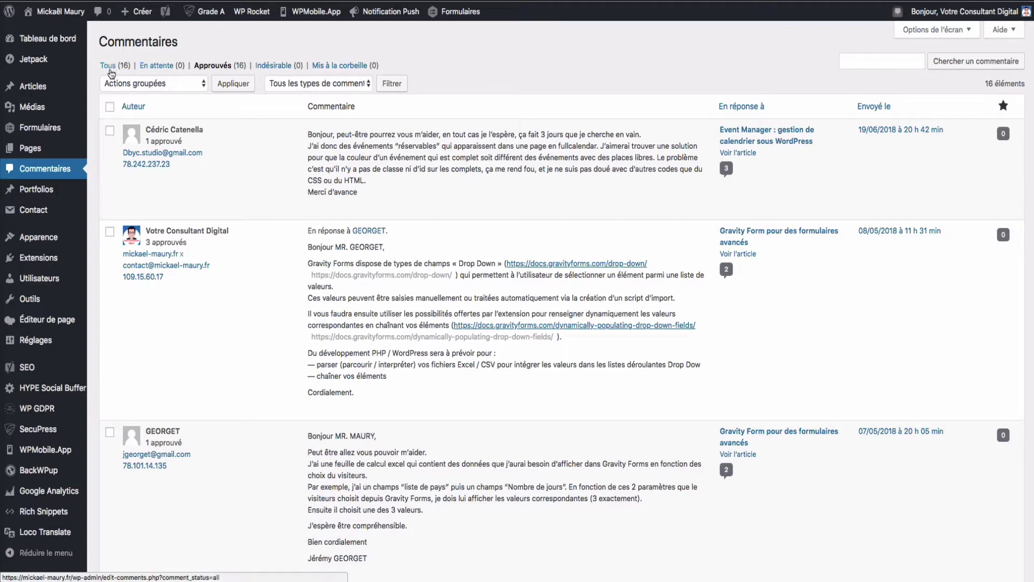
# - Open the newest approved comment for editing and review its author fields, status options and history
pyautogui.moveTo(280, 178)
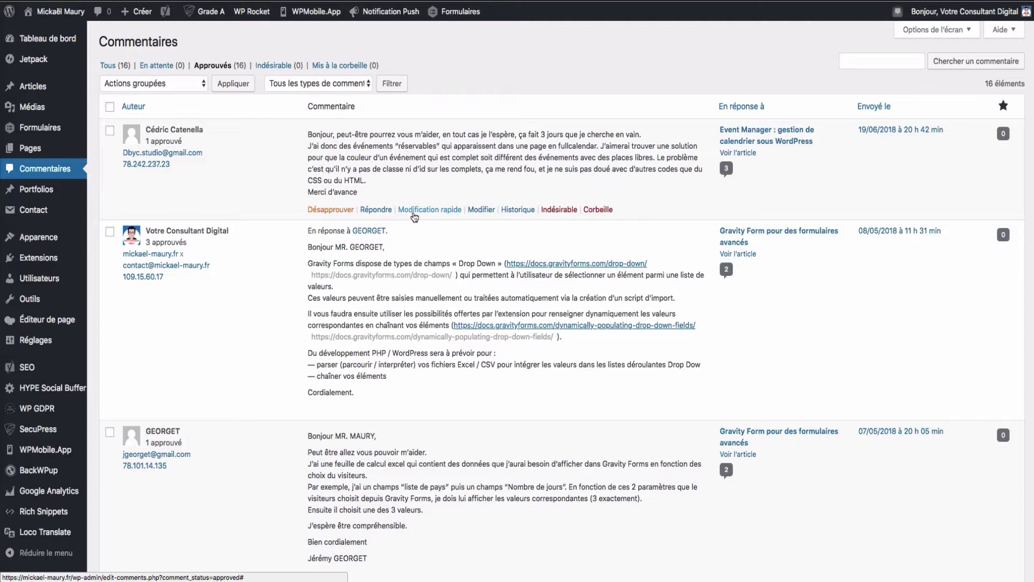
pyautogui.click(510, 211)
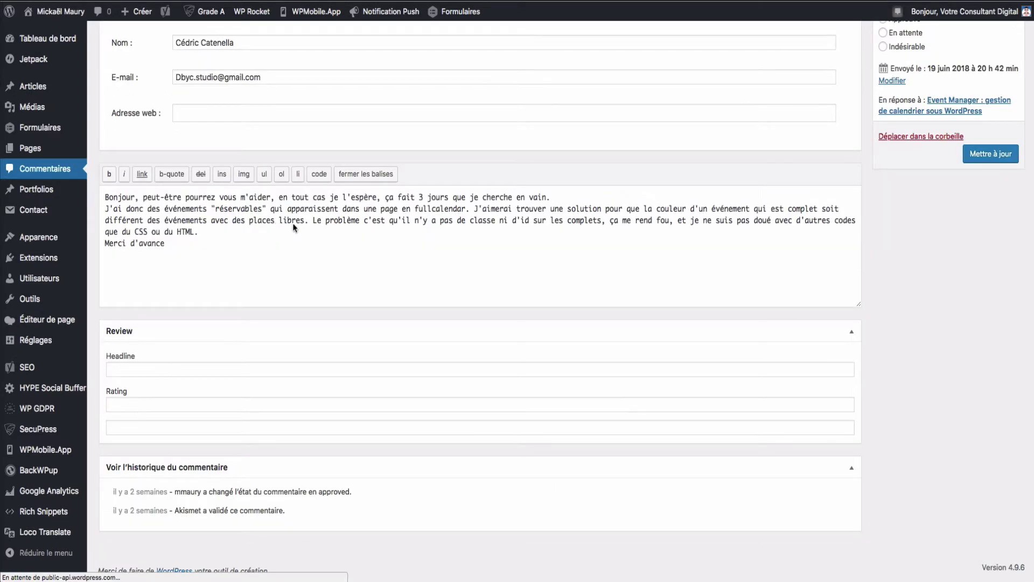
pyautogui.scroll(1, 306, 233)
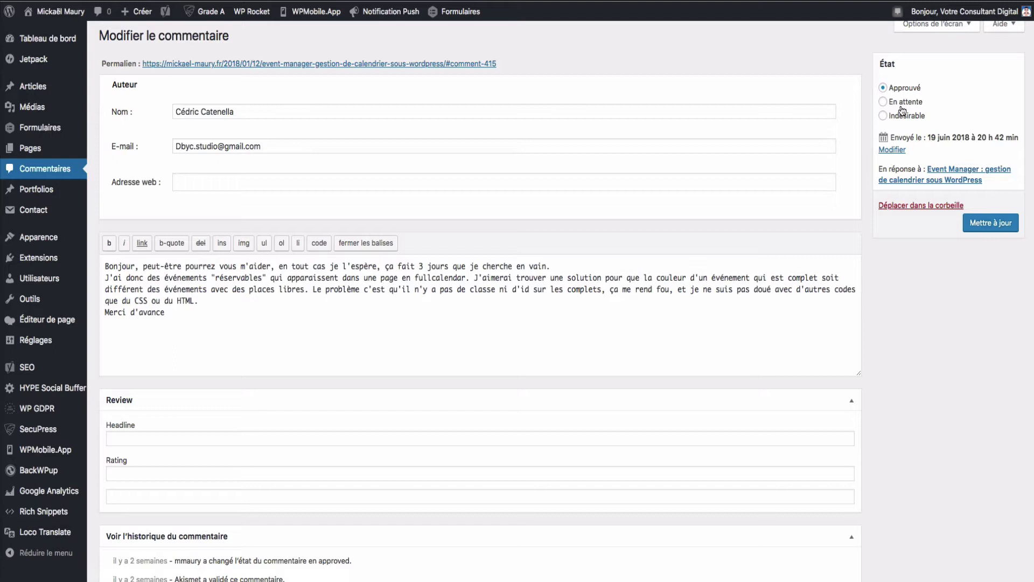
pyautogui.scroll(-3, 305, 335)
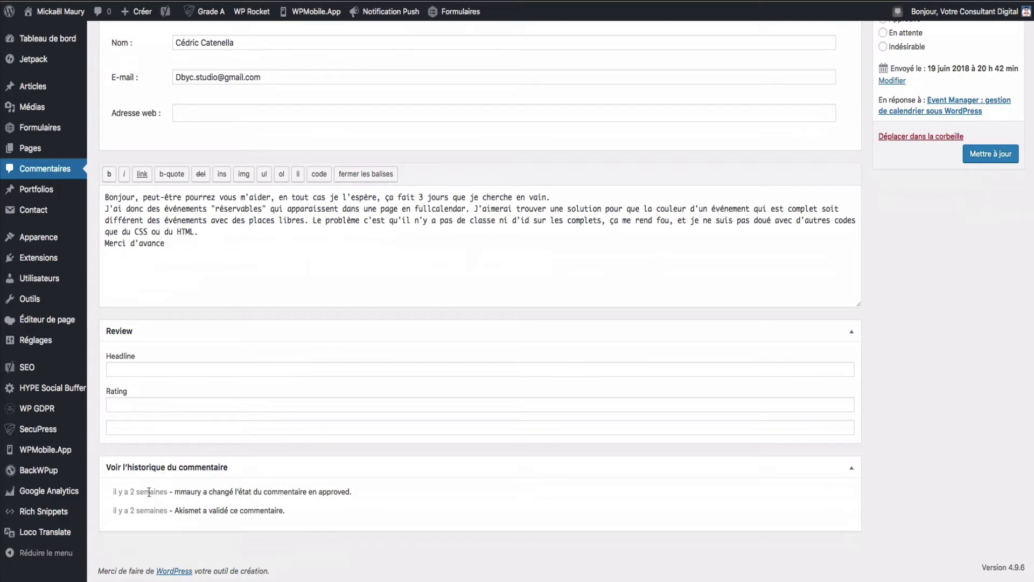
# - Point out the Akismet validation entry in the comment's history
pyautogui.moveTo(184, 511); pyautogui.dragTo(115, 513)
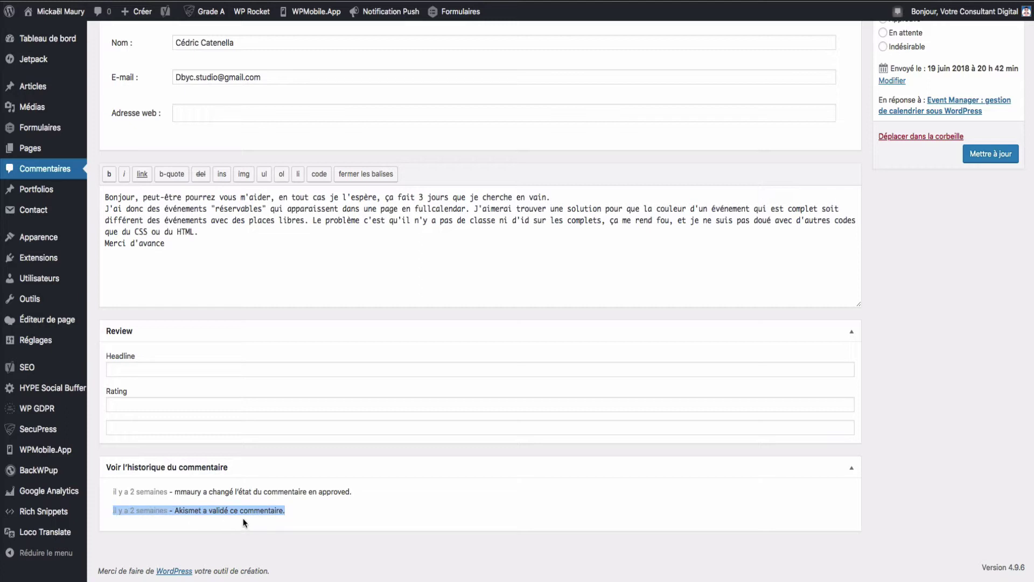
pyautogui.click(204, 512)
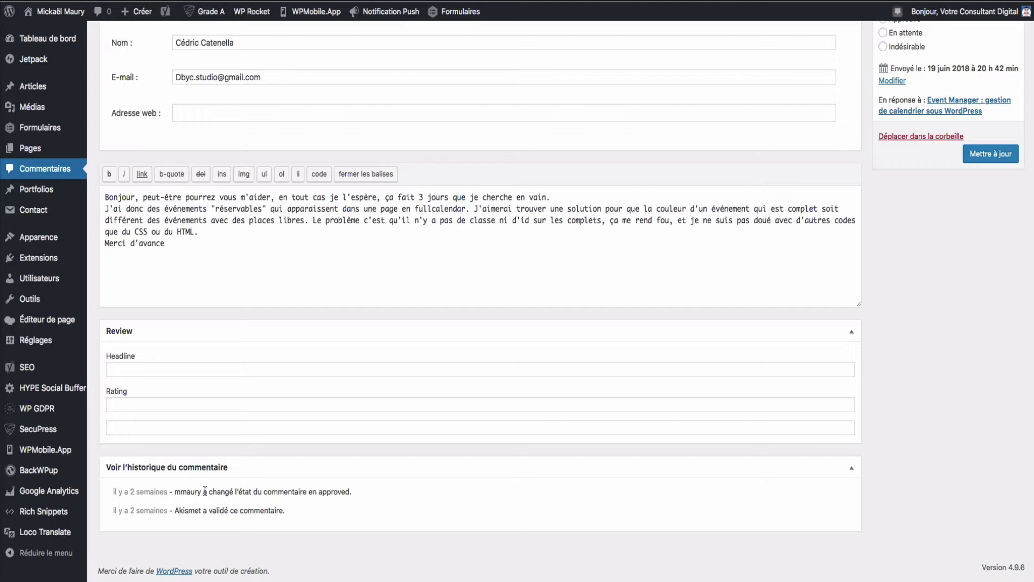
pyautogui.moveTo(184, 507); pyautogui.dragTo(195, 508)
pyautogui.doubleClick(194, 509)
# - Open the Akismet Anti-Spam settings and review the API key field, the spam severity options and the spam folder note
pyautogui.moveTo(47, 65)
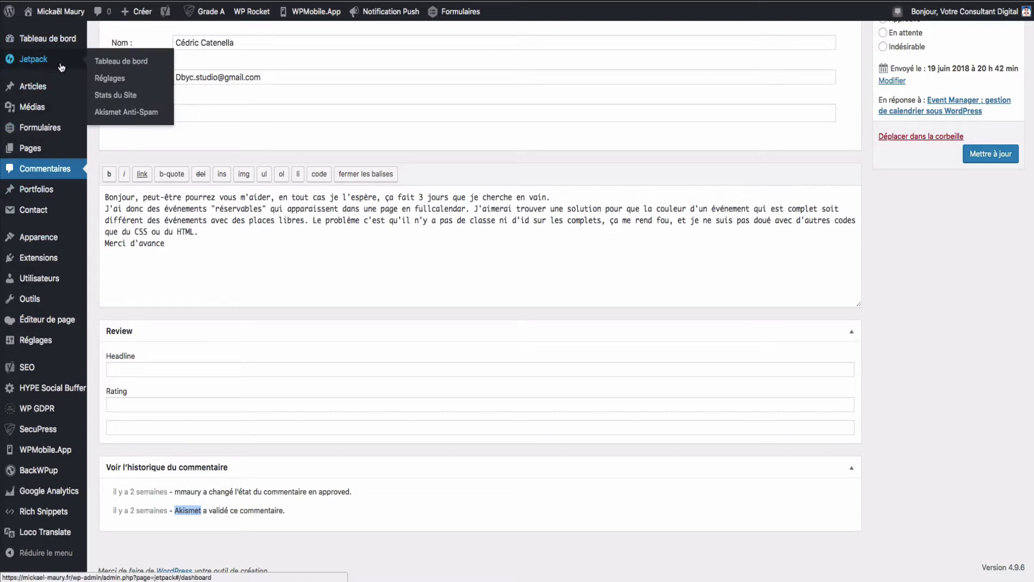
pyautogui.click(113, 112)
pyautogui.scroll(-6, 302, 192)
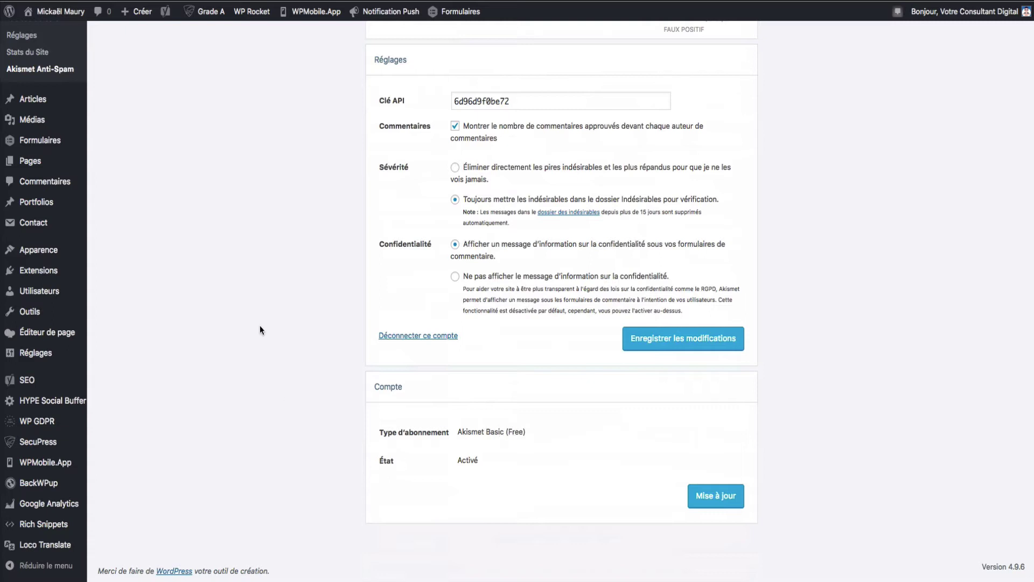
pyautogui.moveTo(524, 108); pyautogui.dragTo(395, 107)
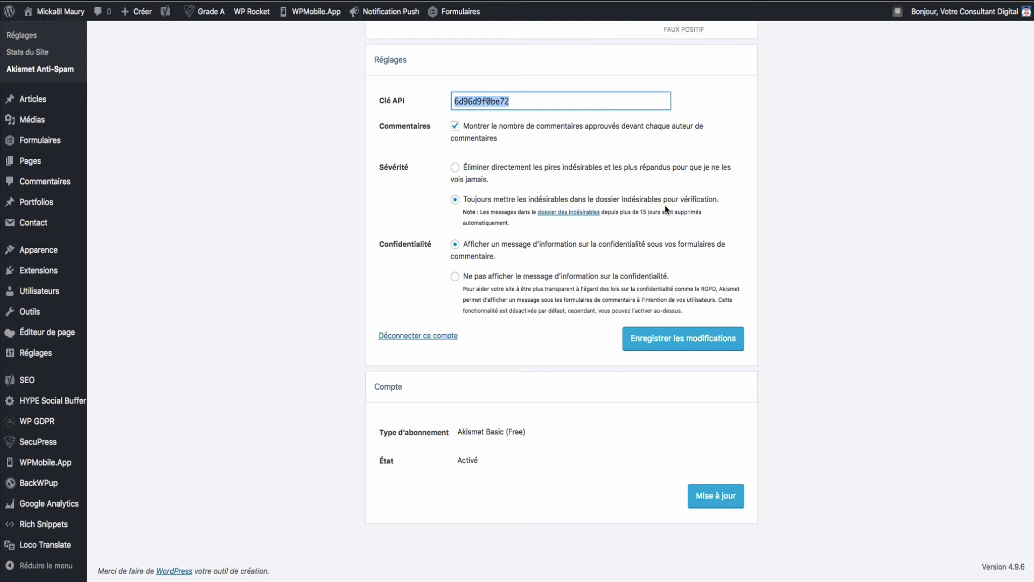
pyautogui.rightClick(579, 211)
pyautogui.press('Escape')
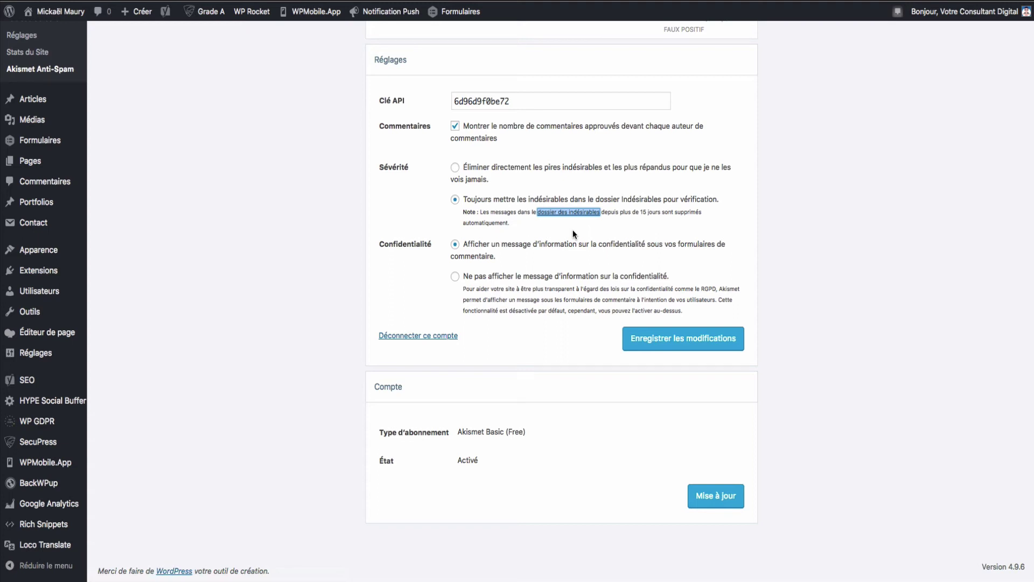
# - Examine the monthly spam counts in the Akismet statistics chart, comparing March 2018 with the following months
pyautogui.scroll(6, 502, 218)
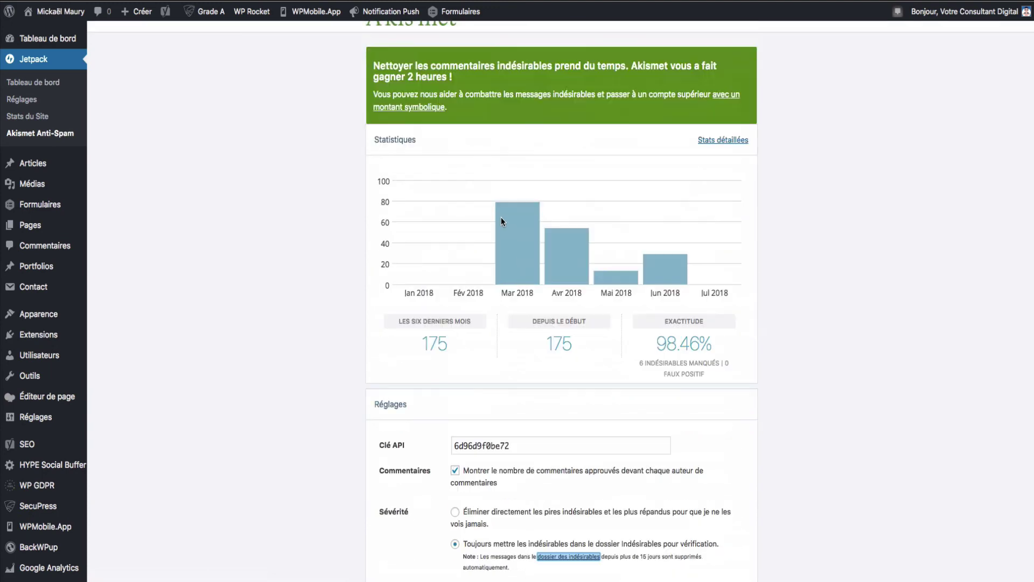
pyautogui.moveTo(529, 224)
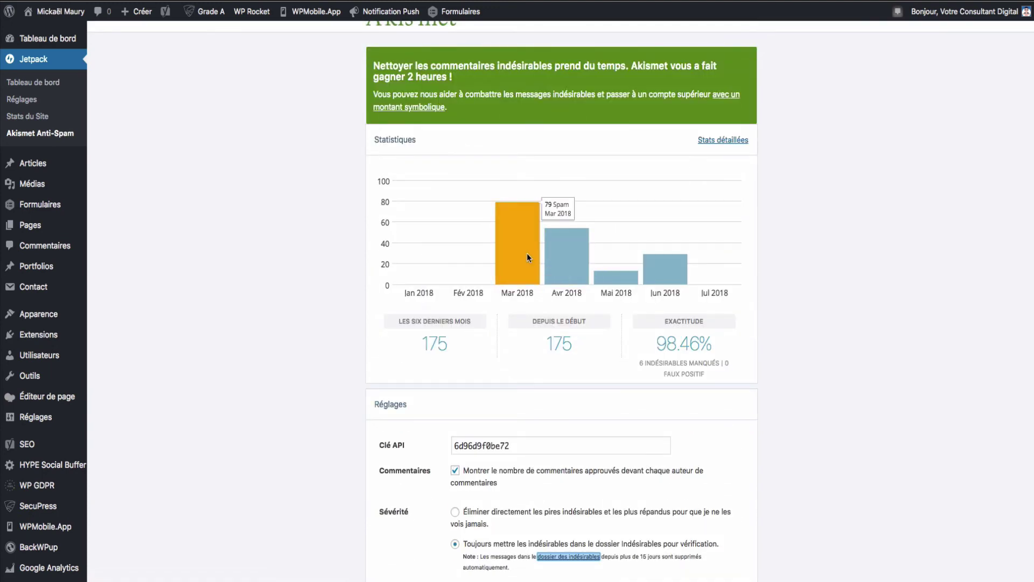
pyautogui.moveTo(561, 258)
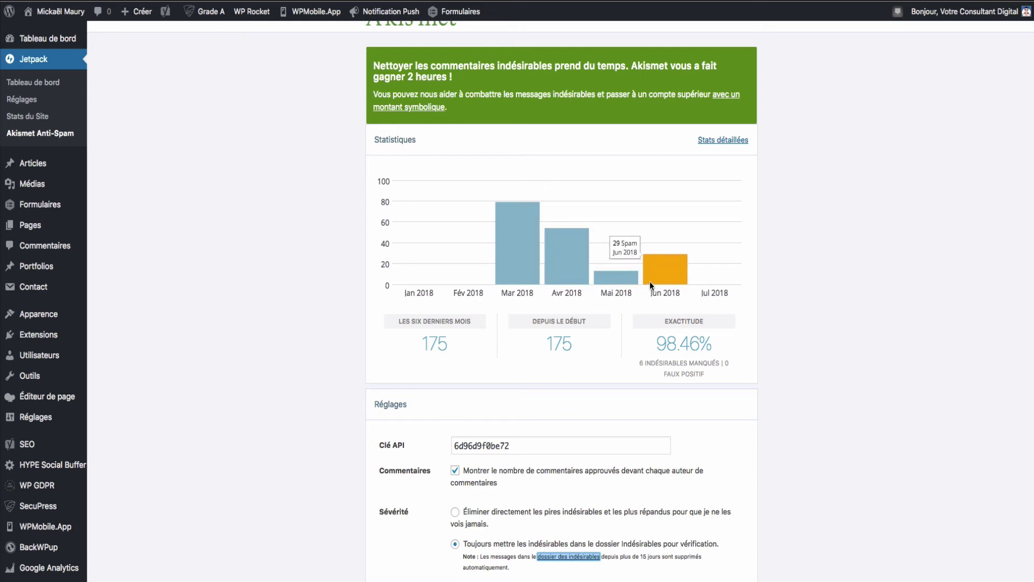
pyautogui.moveTo(523, 267)
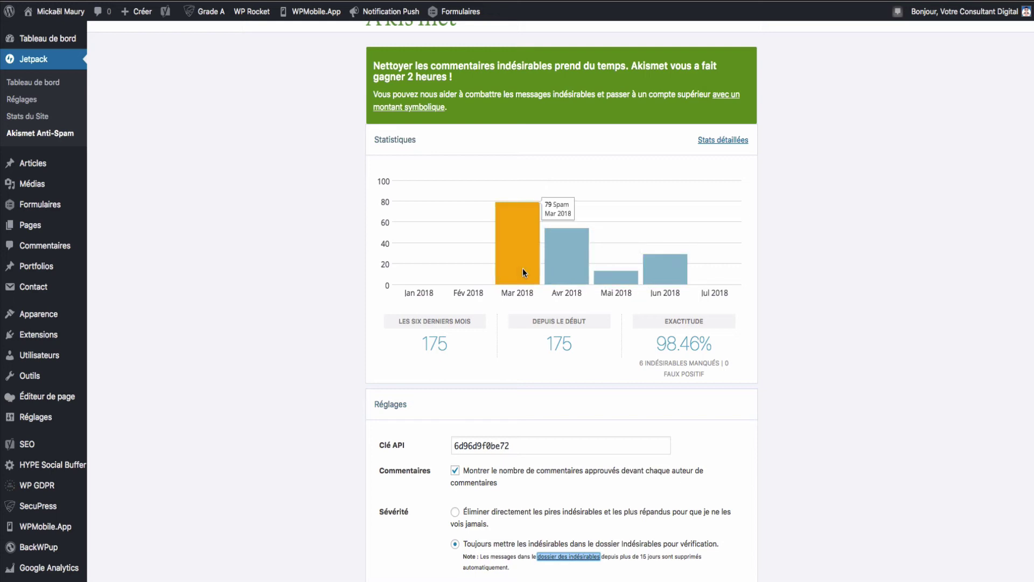